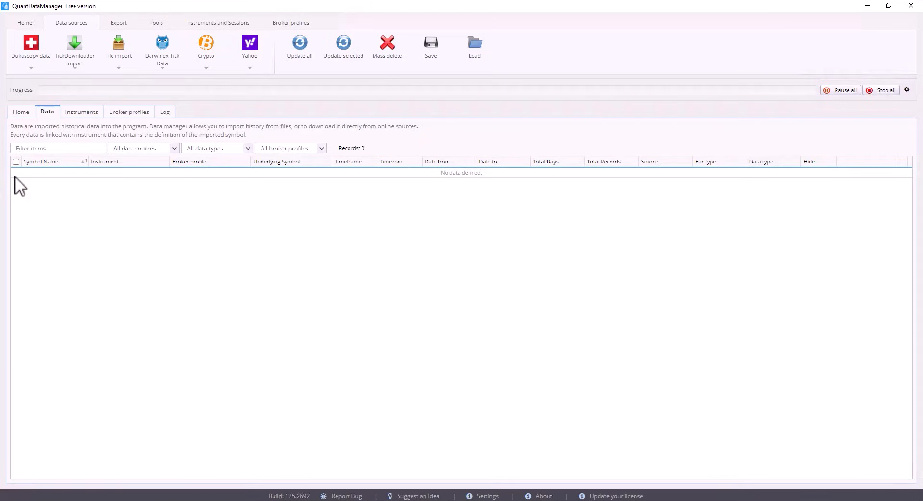
- Review the data source and data type filter options available for the data list
click(139, 148)
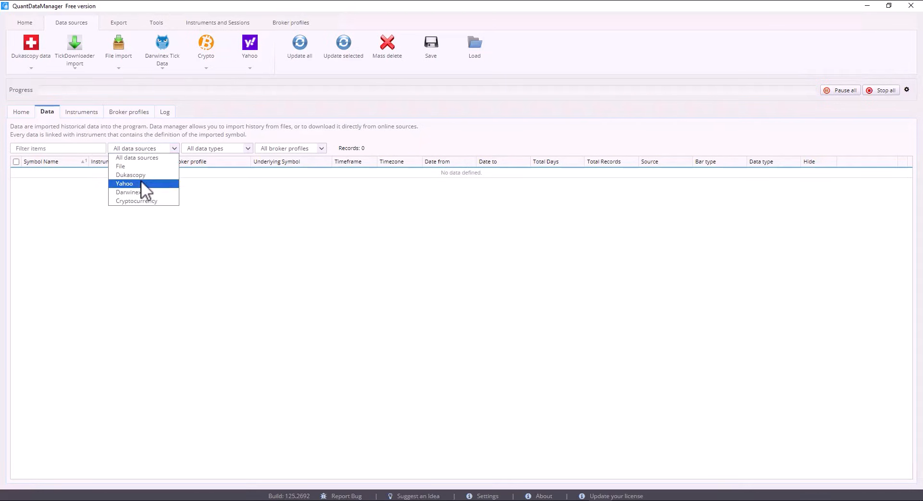
click(205, 149)
click(206, 149)
click(125, 188)
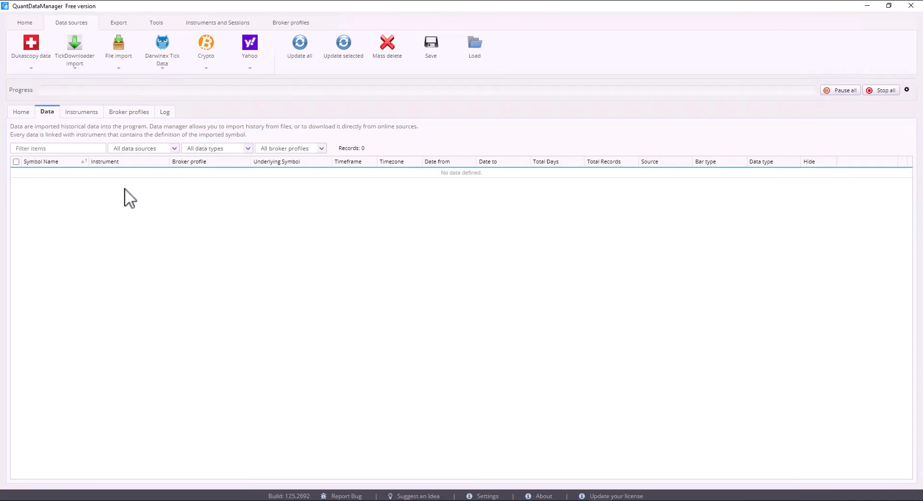
- Browse the list of predefined instruments and their broker-specific specifications
click(81, 112)
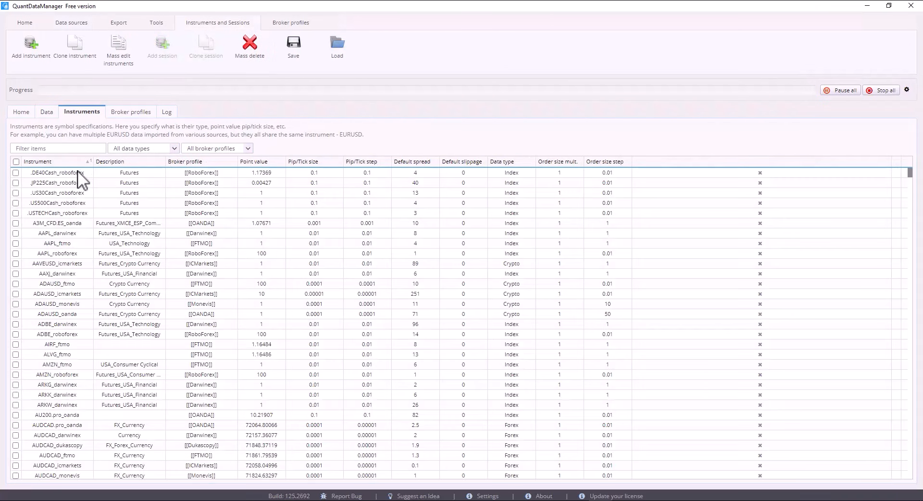
scroll(88, 219, down, 20)
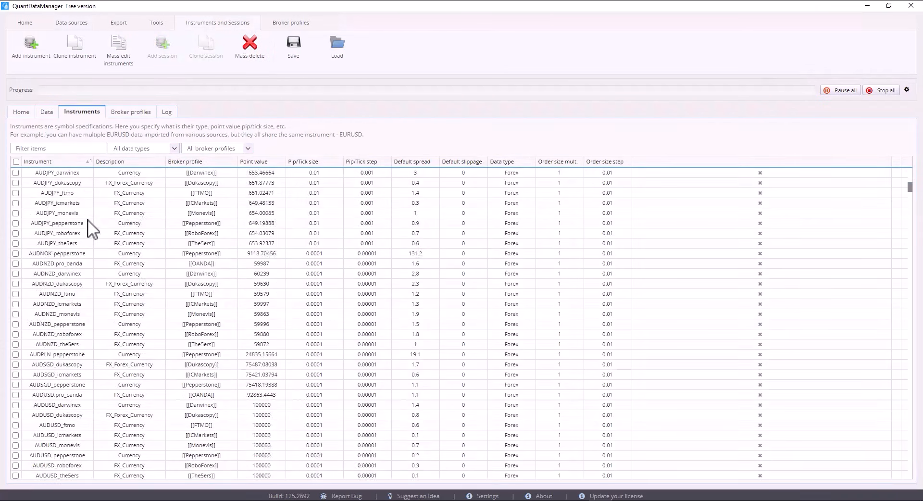
scroll(87, 218, up, 15)
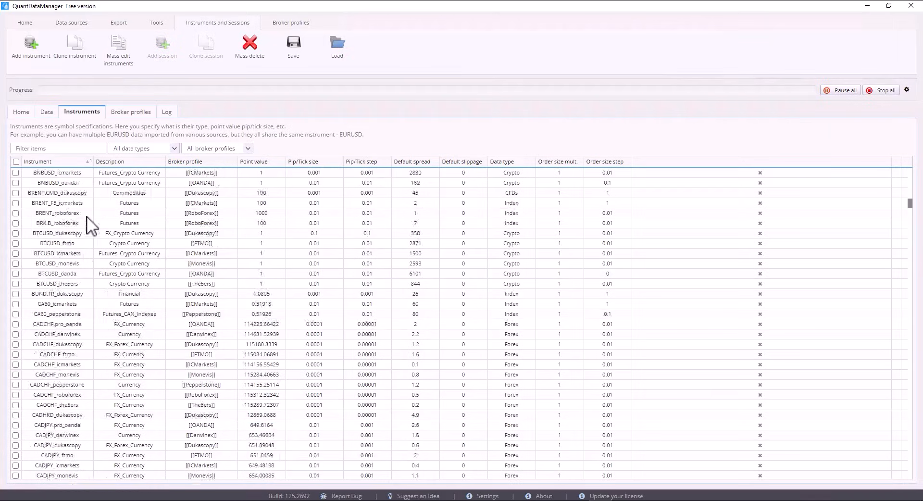
scroll(83, 212, up, 10)
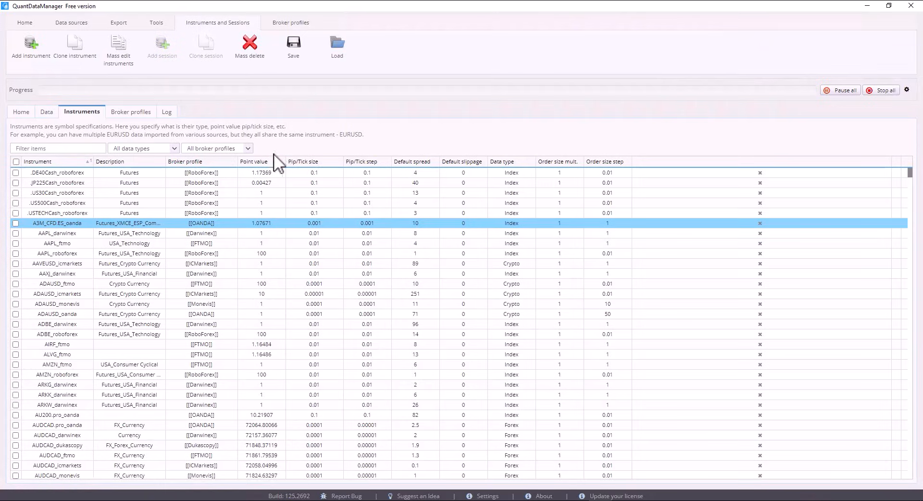
- Review the broker profiles from Darwinex to The5ers and the download log, ending back at the data list
click(130, 112)
click(102, 155)
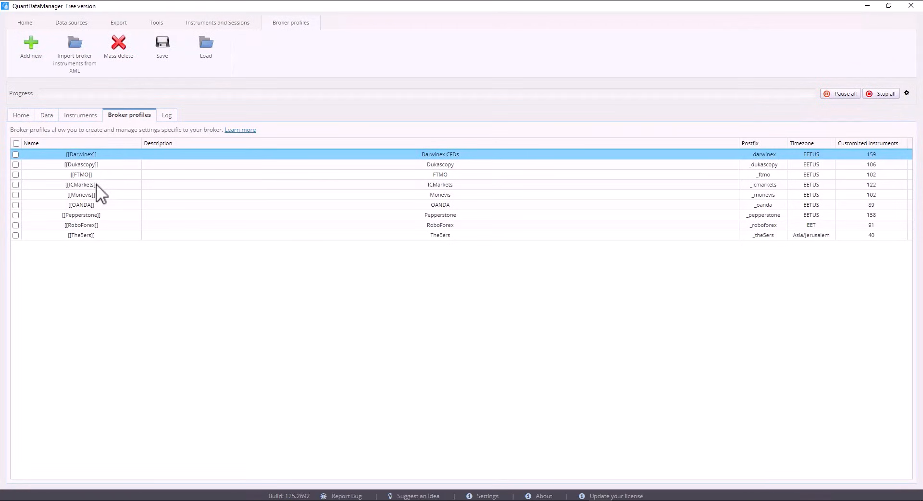
click(91, 235)
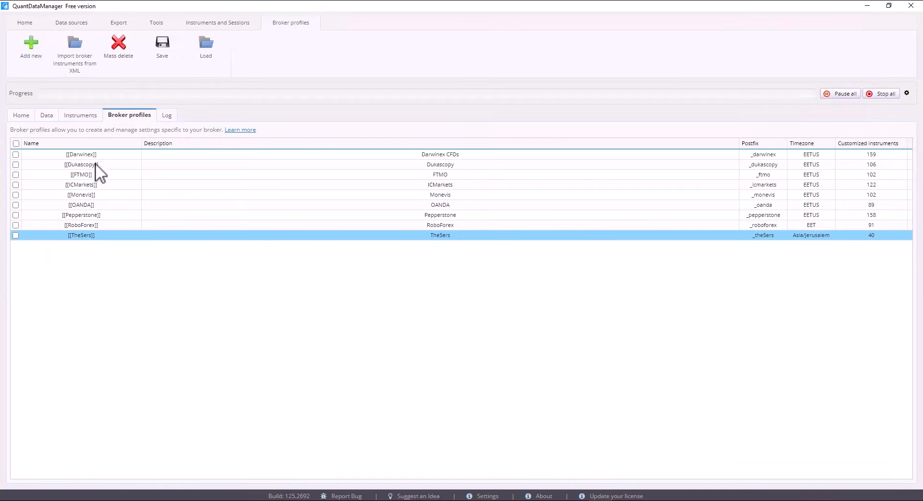
click(166, 115)
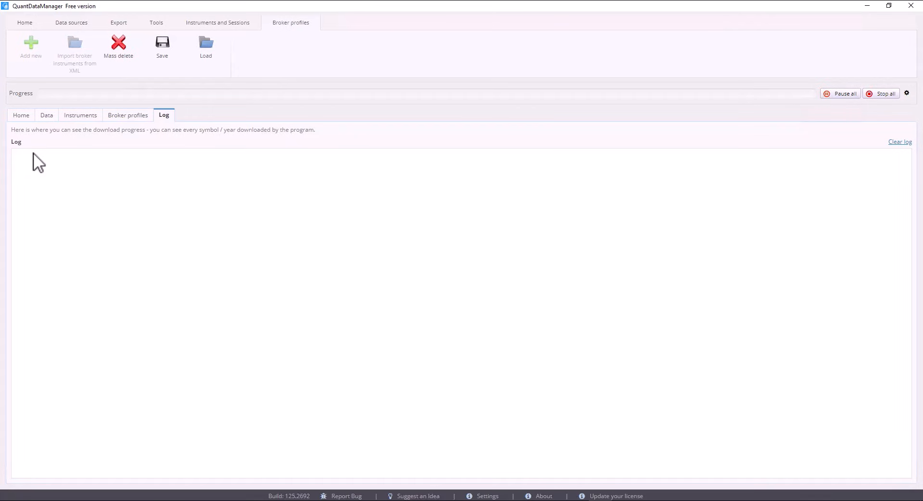
click(48, 115)
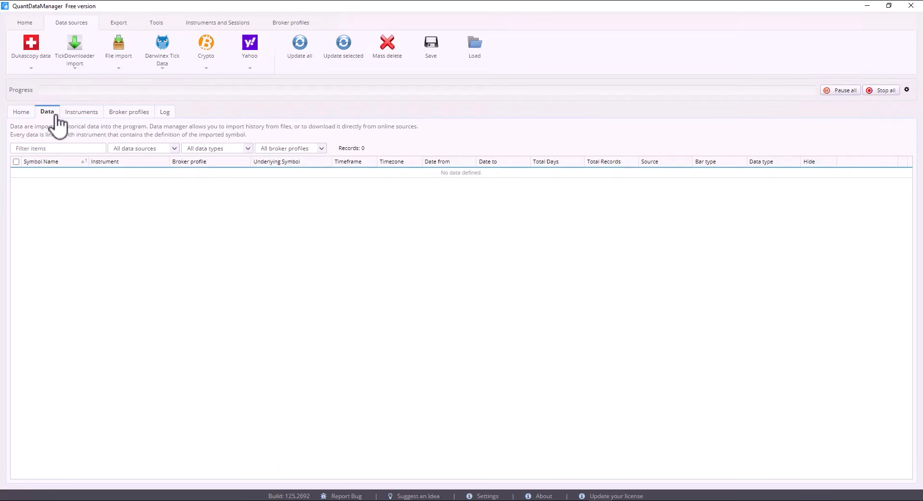
- Review the Dukascopy data options and the TickDownloader import dialog without importing anything
click(32, 54)
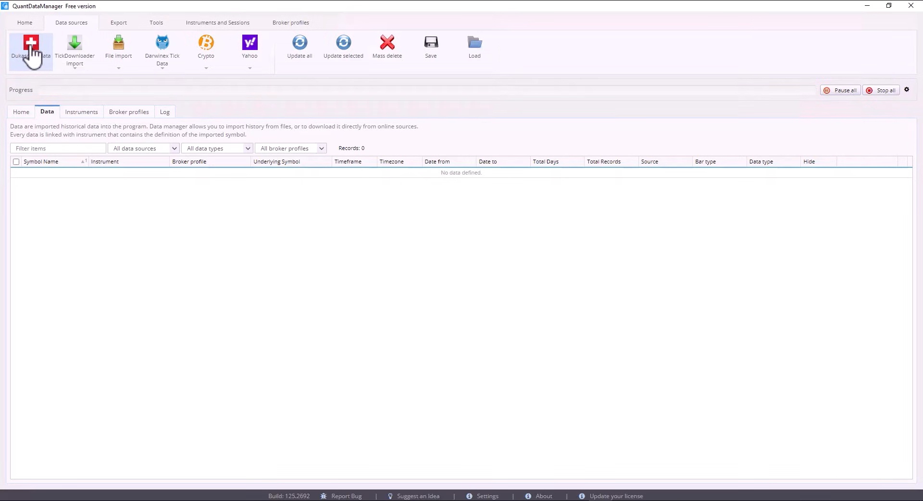
click(32, 54)
click(32, 54)
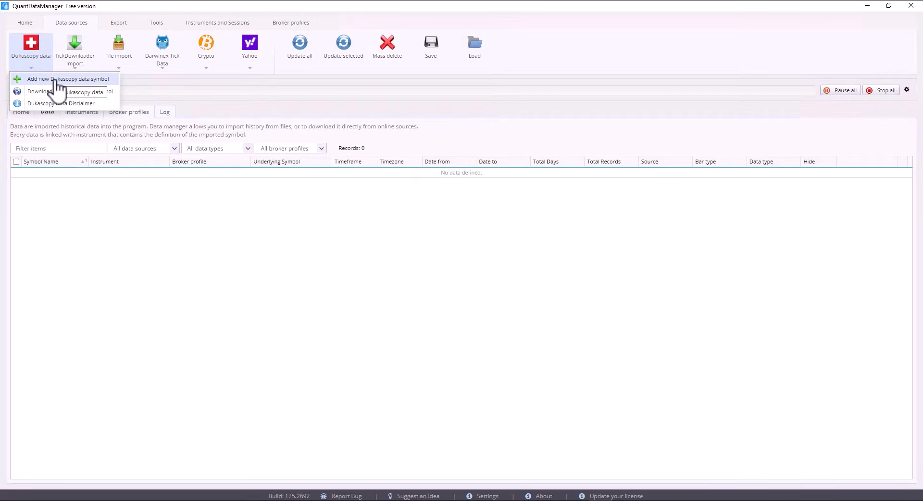
click(35, 51)
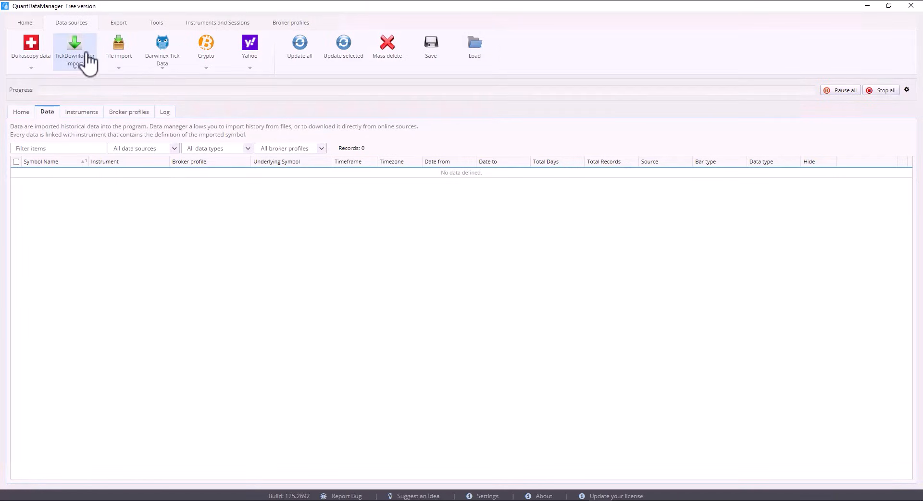
click(74, 48)
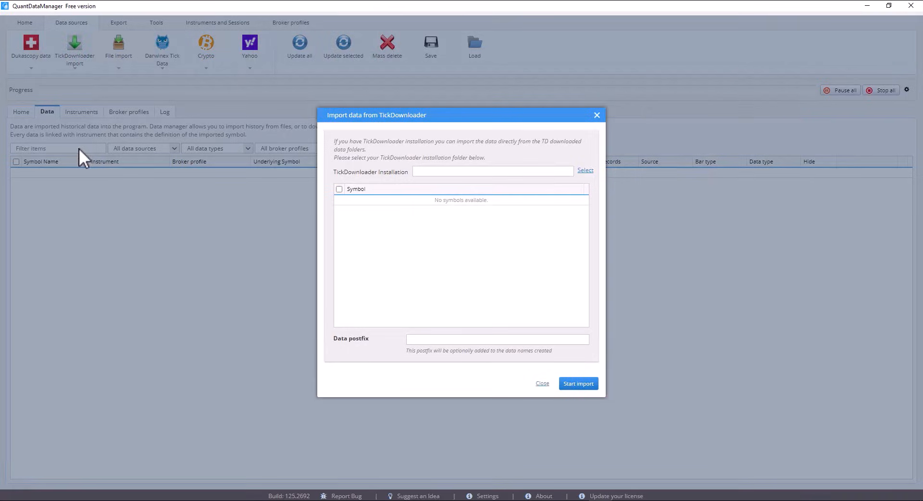
click(597, 115)
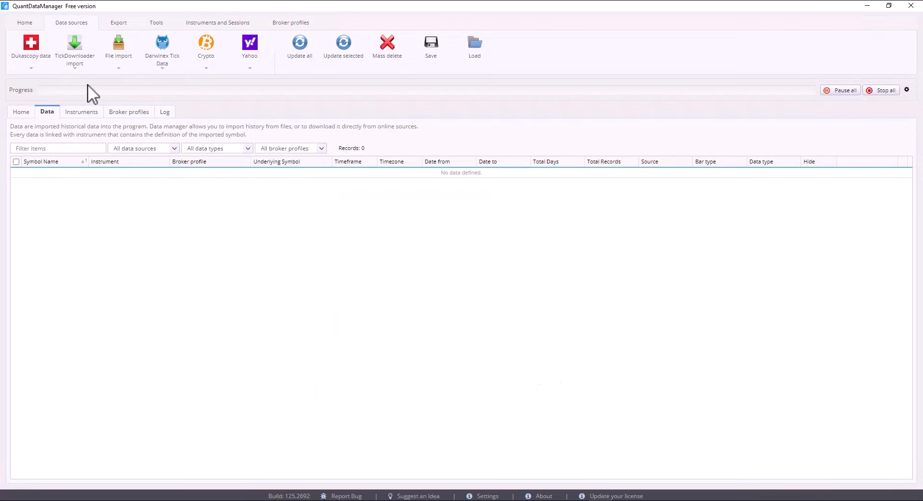
- Review the options for importing data from files and for getting Darwinex tick data
click(121, 60)
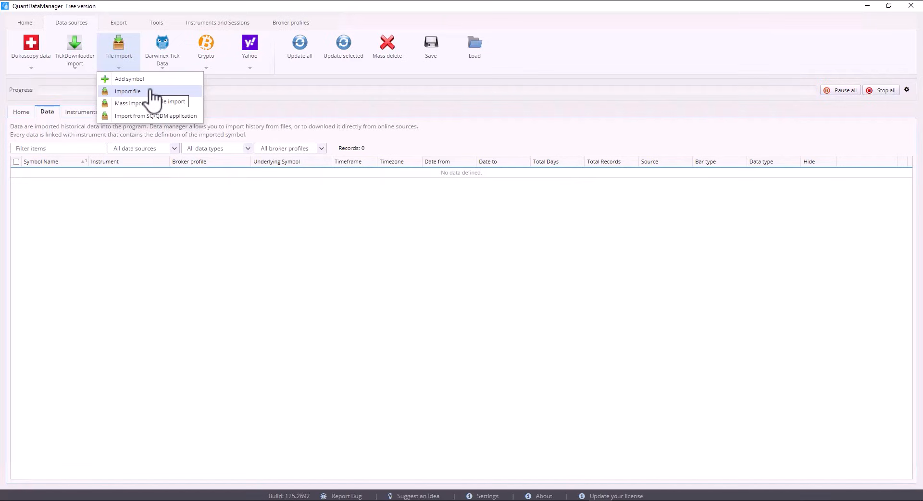
click(121, 53)
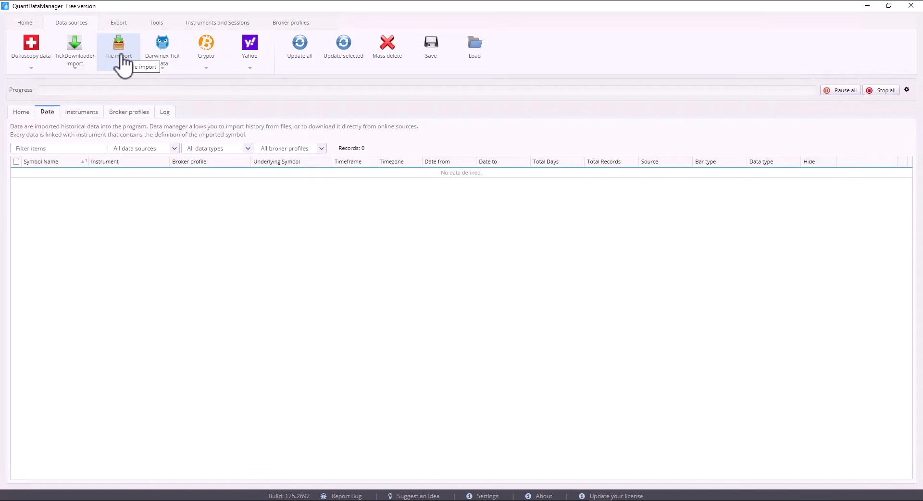
click(160, 62)
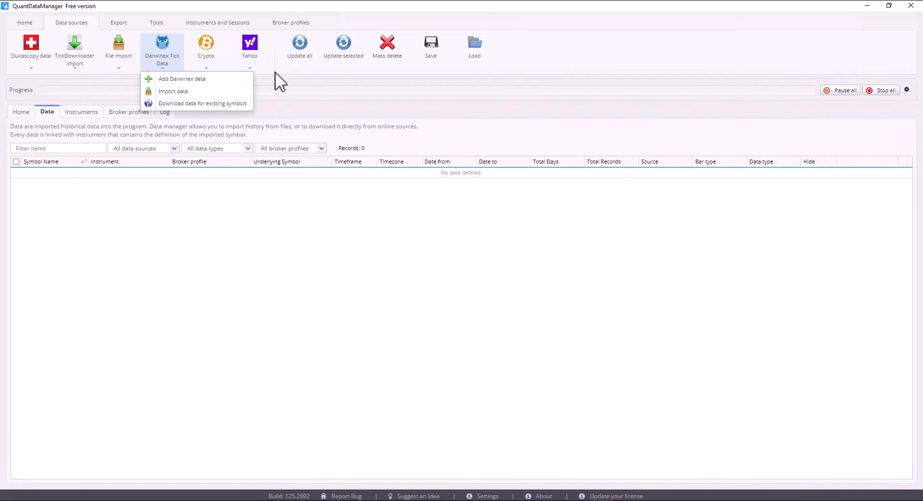
click(177, 57)
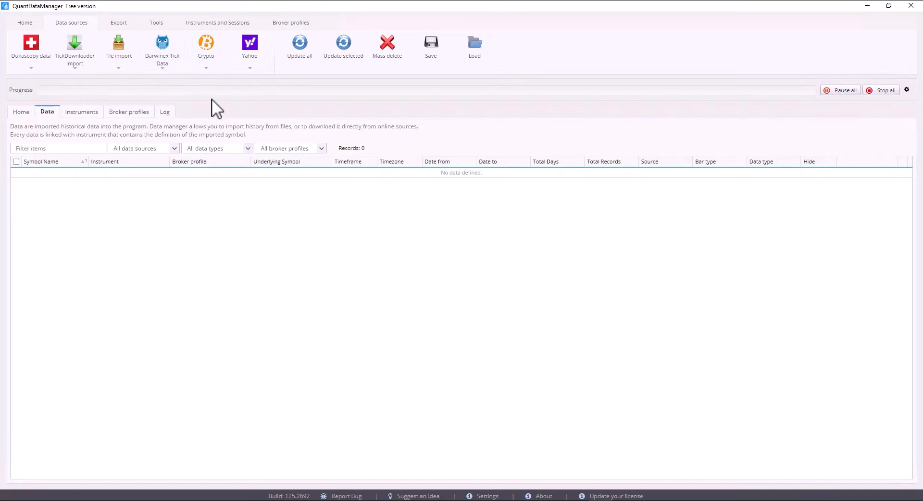
- Review the crypto exchanges from which symbols can be added, such as Binance, Bitfinex, Poloniex and Coinbase Pro
click(204, 57)
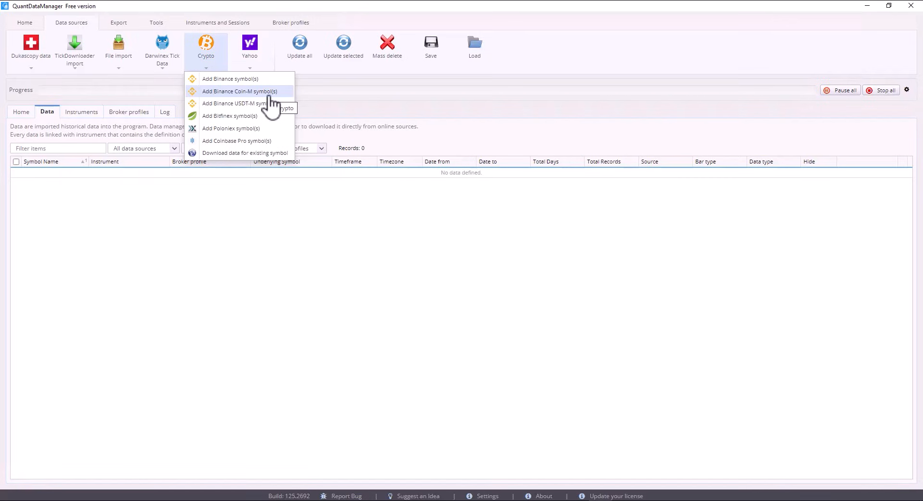
click(136, 83)
click(212, 57)
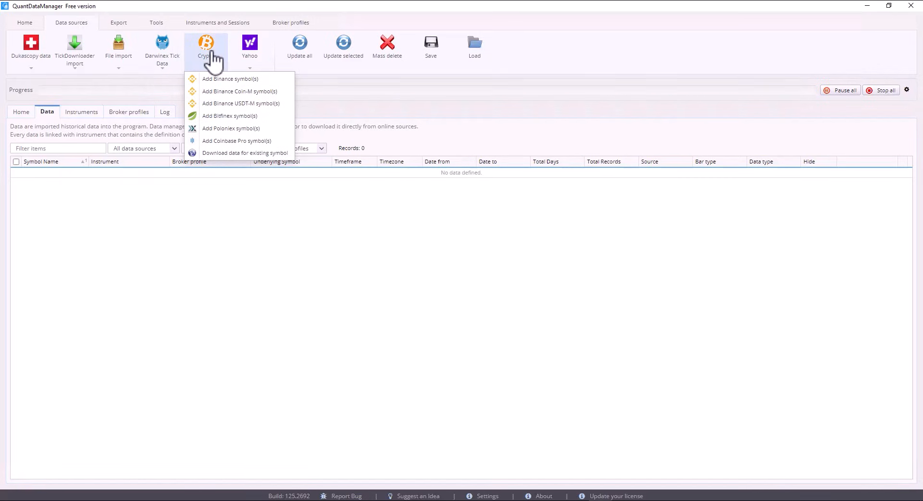
click(136, 89)
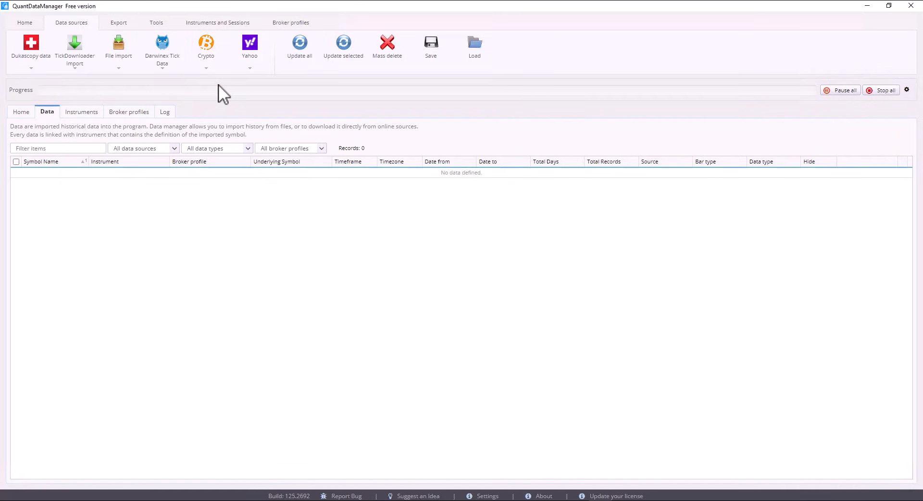
click(214, 48)
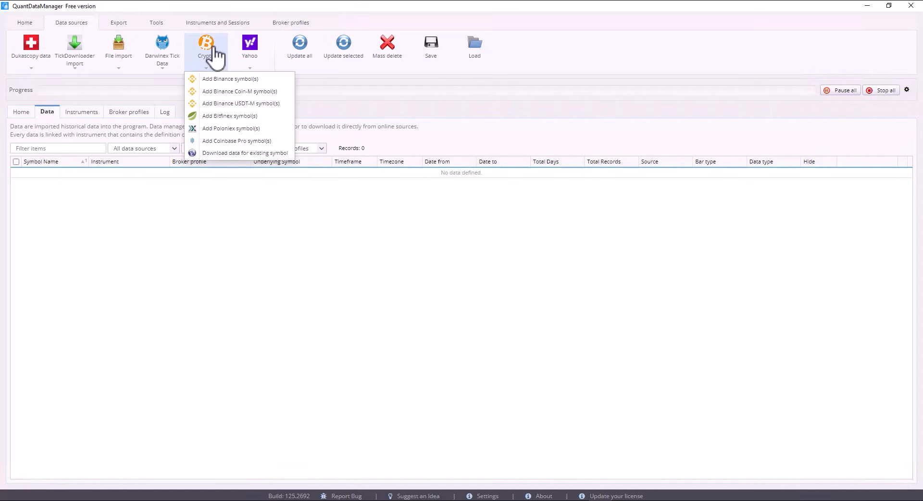
click(213, 51)
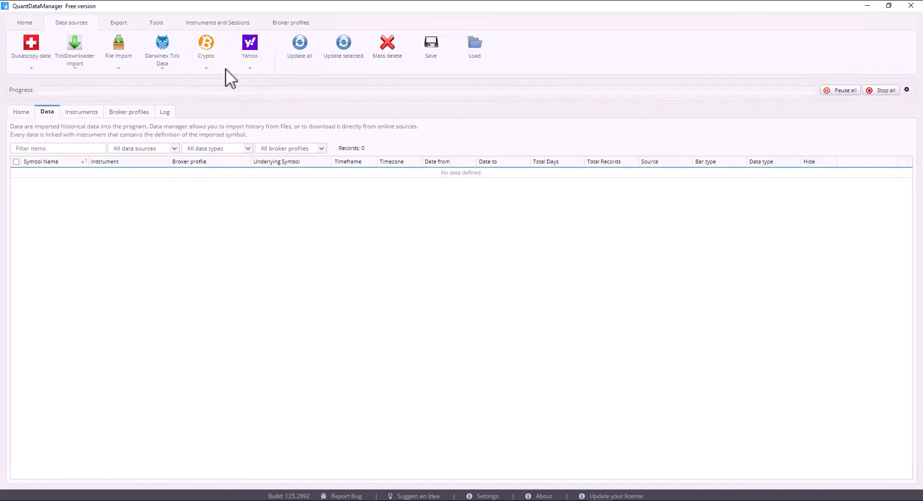
- View the dialog for adding Yahoo stock tickers and close it without adding any
click(248, 44)
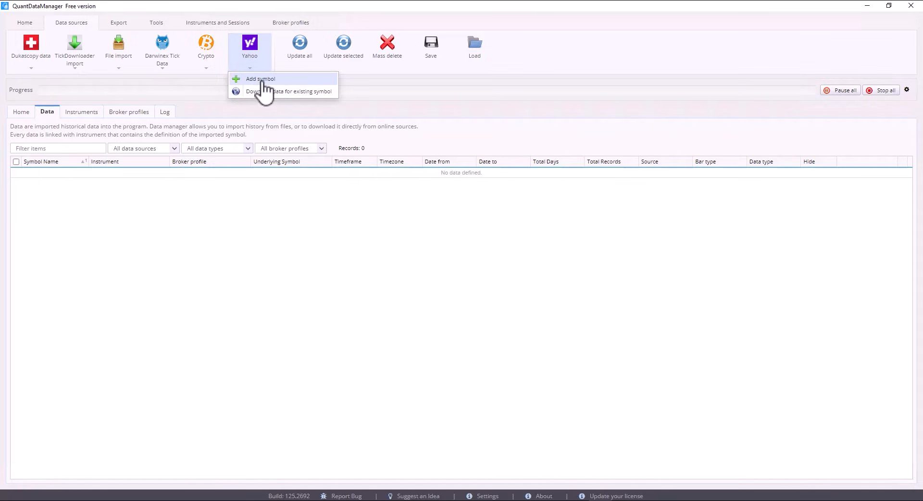
click(262, 79)
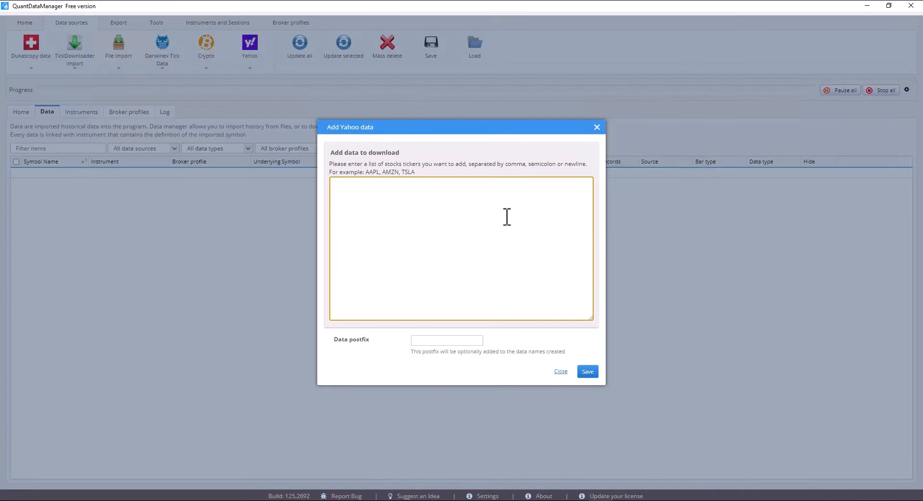
click(560, 371)
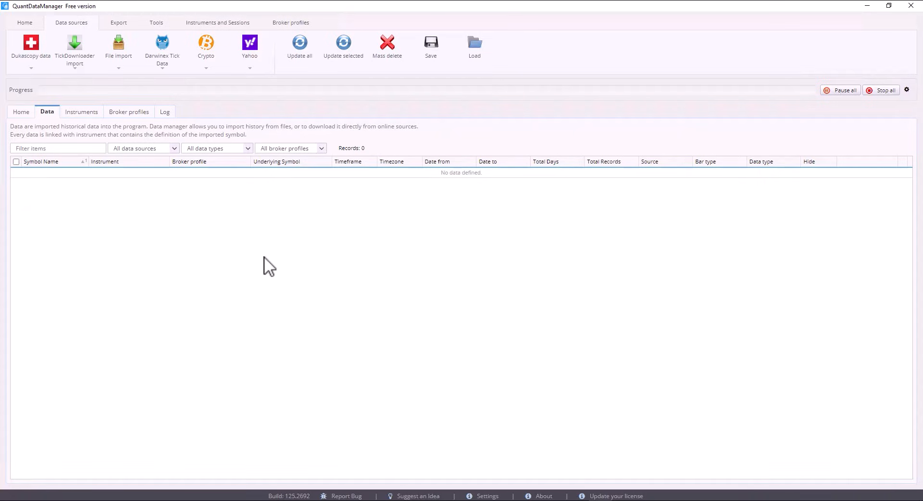
- Review the export, tools, instrument and session, and broker profile commands, ending at the data source commands
click(119, 23)
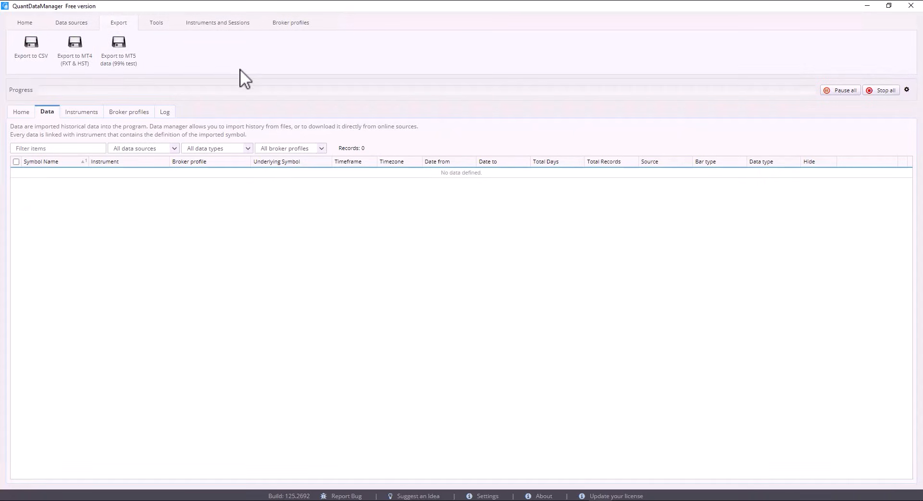
click(35, 63)
click(156, 23)
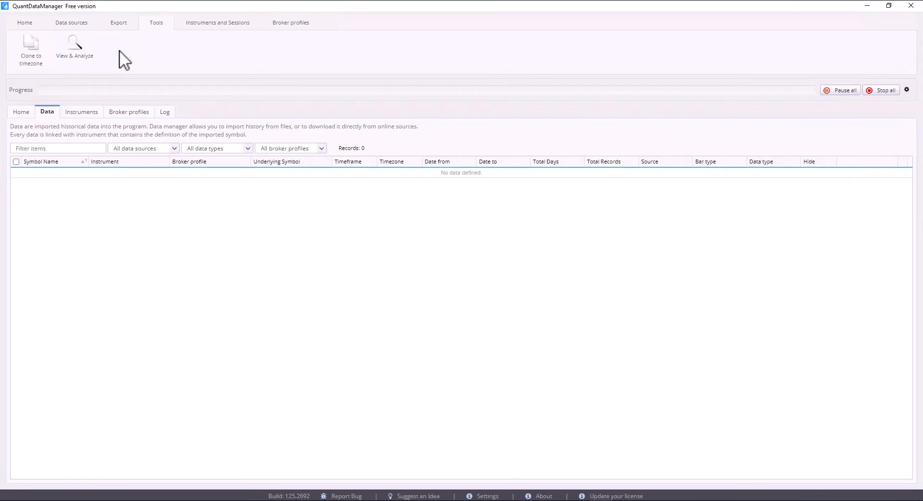
click(198, 23)
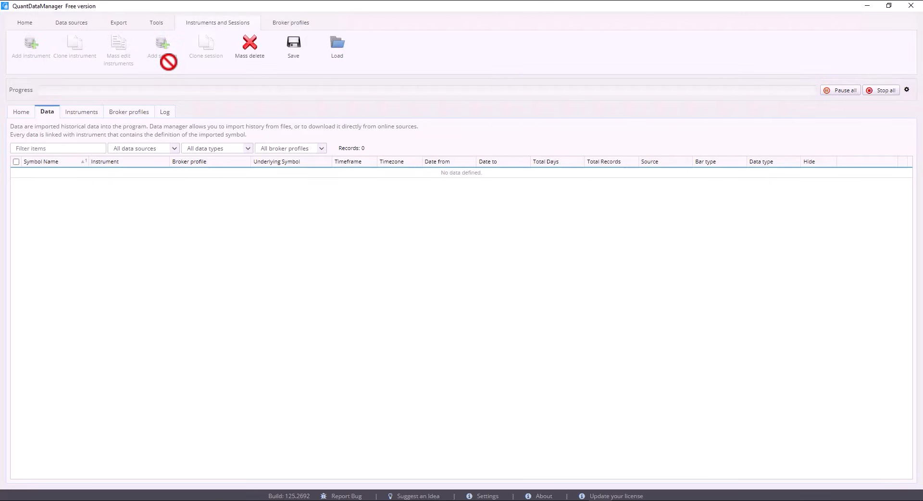
click(306, 22)
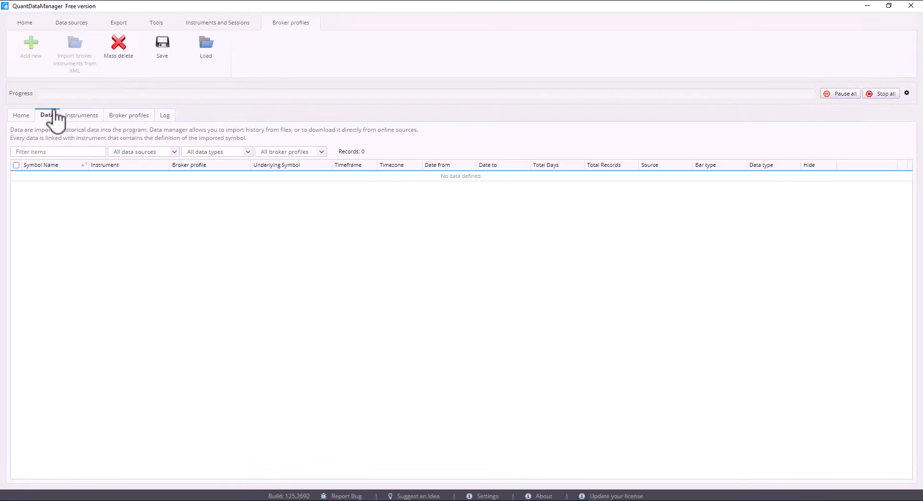
click(29, 22)
click(73, 22)
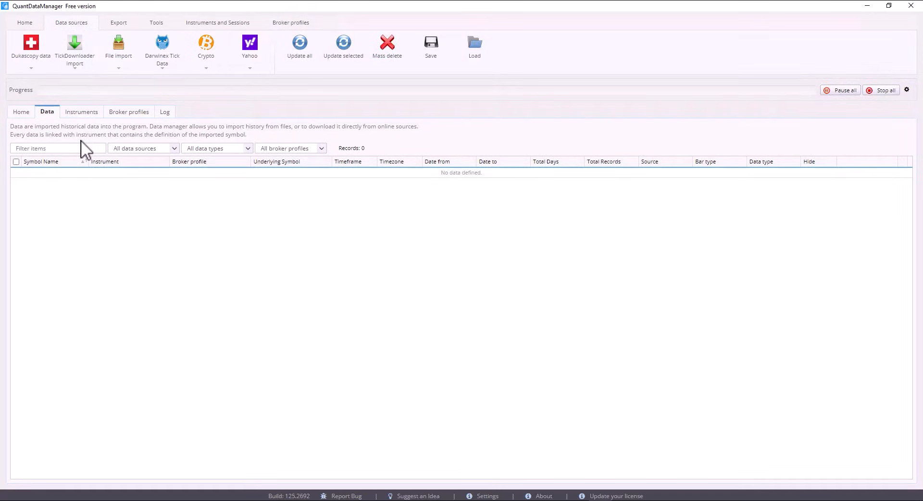
- Start adding new Dukascopy data symbols and select EURUSD from Forex - Majors and XAUUSD from Forex - Metals
click(29, 62)
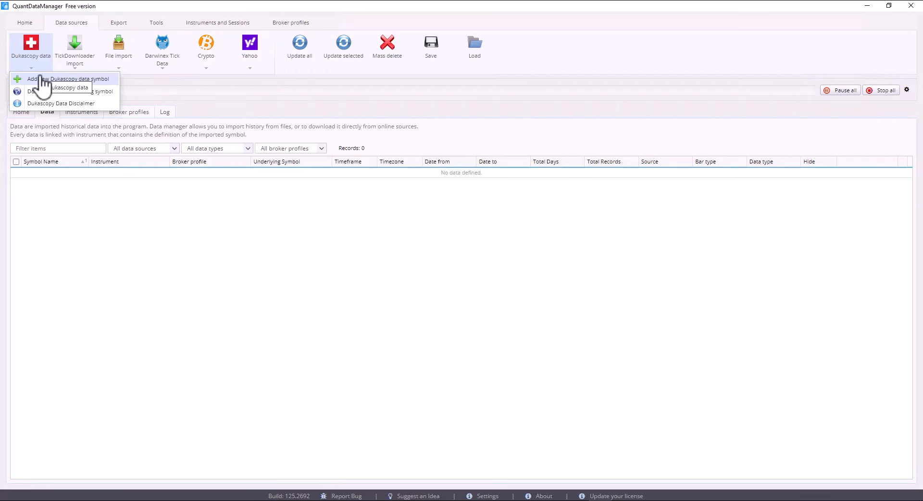
click(42, 80)
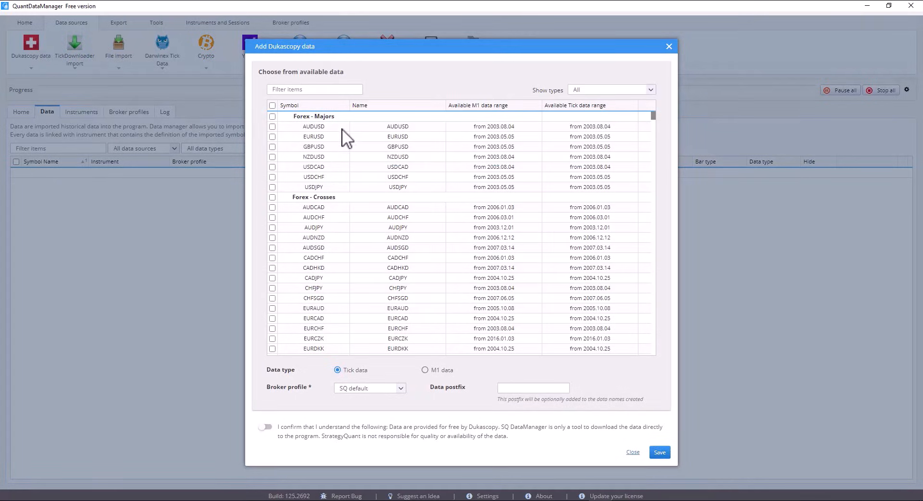
scroll(345, 156, down, 2)
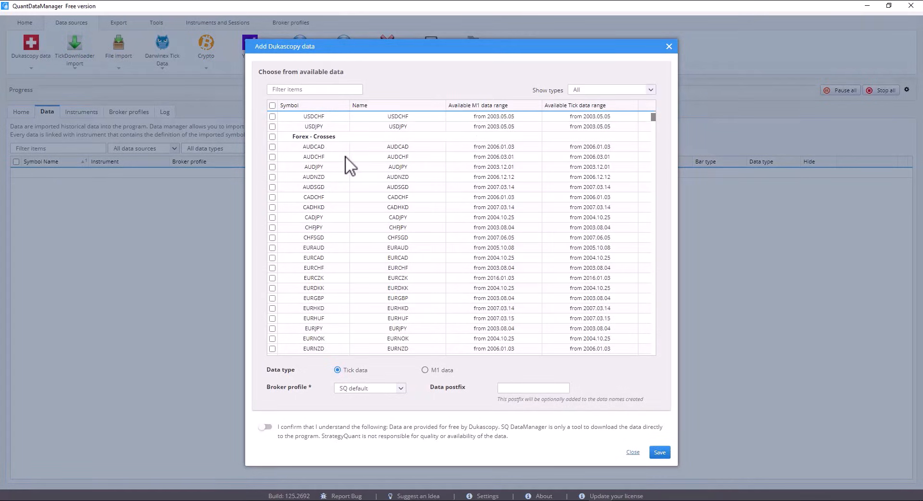
scroll(345, 157, up, 2)
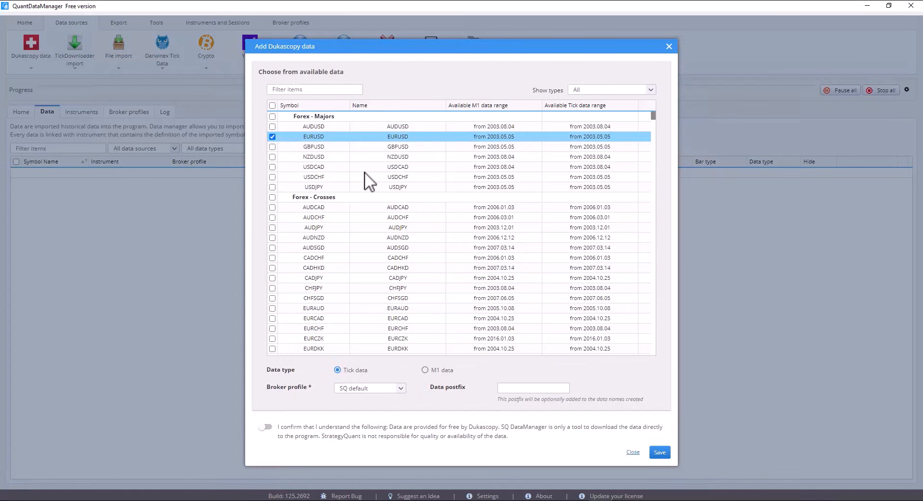
scroll(365, 172, down, 20)
scroll(364, 178, up, 4)
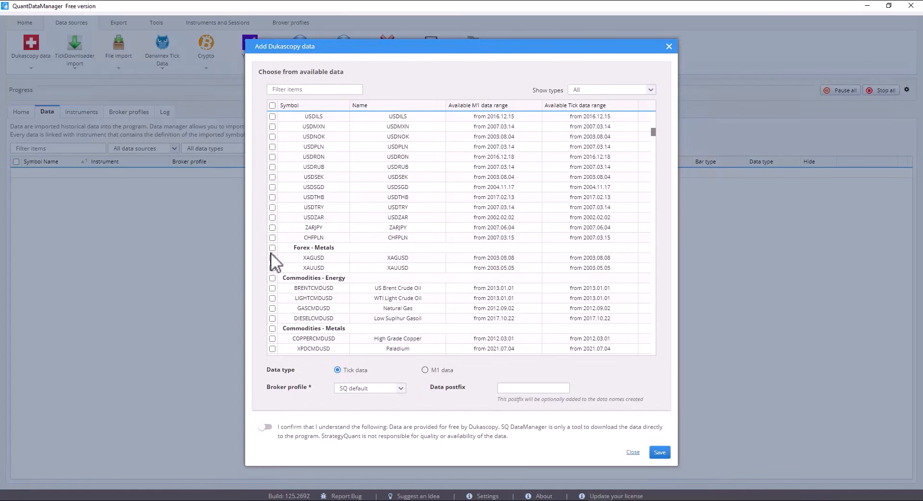
click(317, 267)
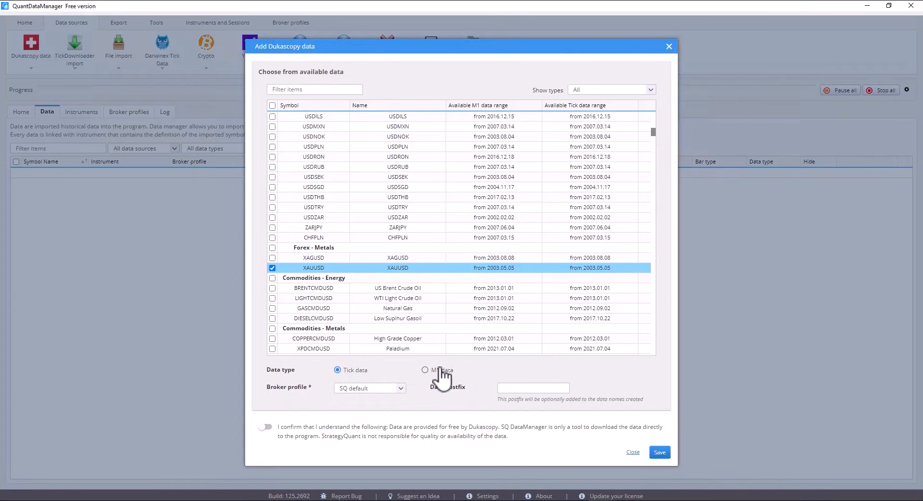
- Set the data type to M1 data and the broker profile to Dukascopy, accept the data disclaimer, and proceed to instrument identification
click(438, 371)
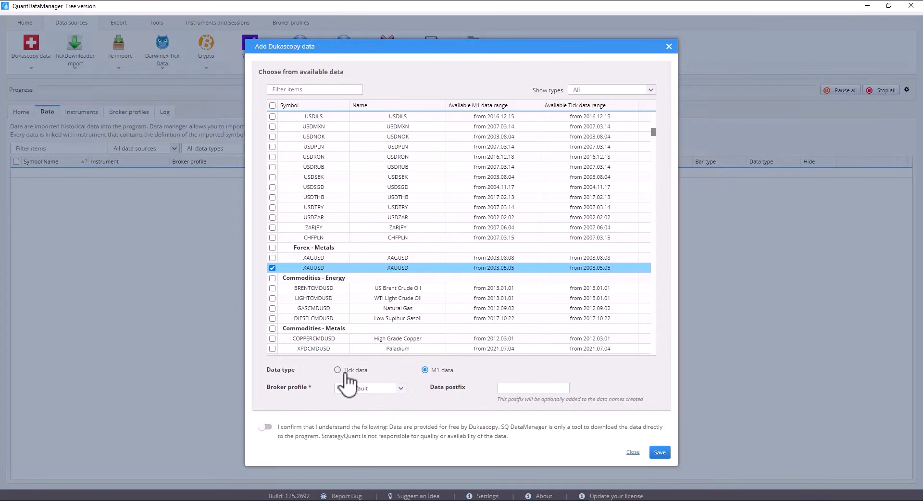
click(265, 426)
click(393, 388)
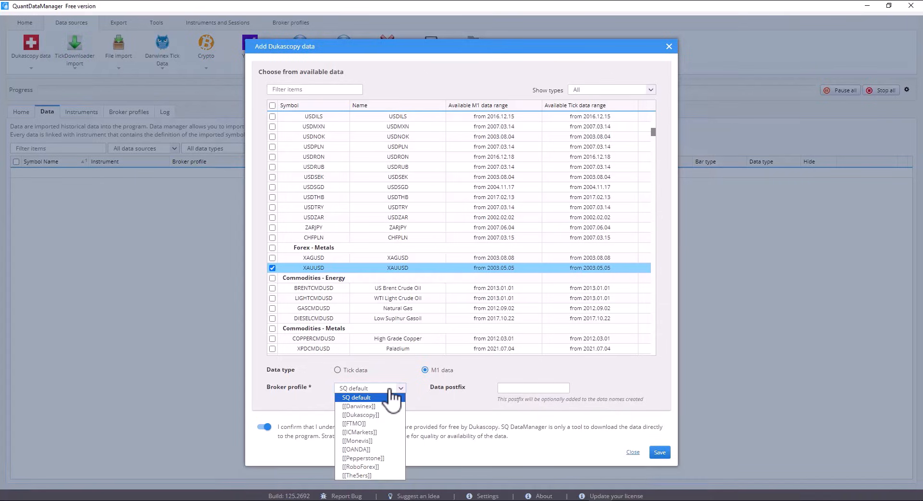
click(379, 415)
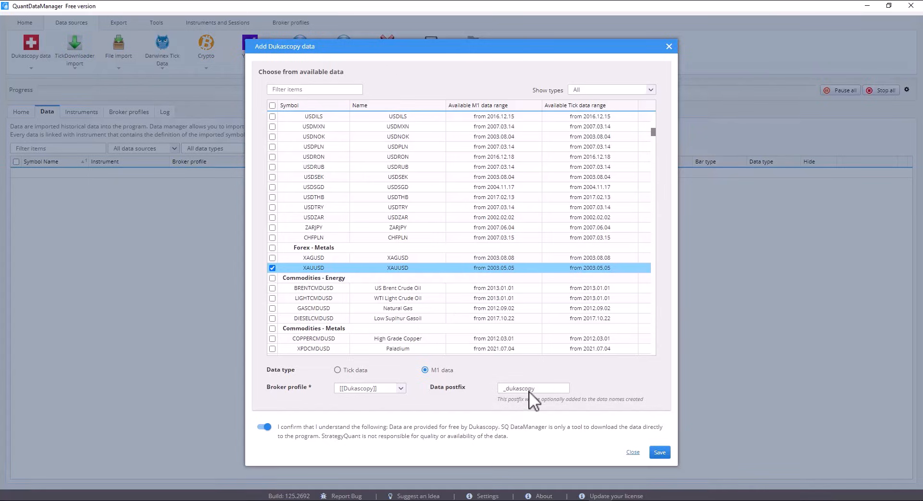
click(660, 452)
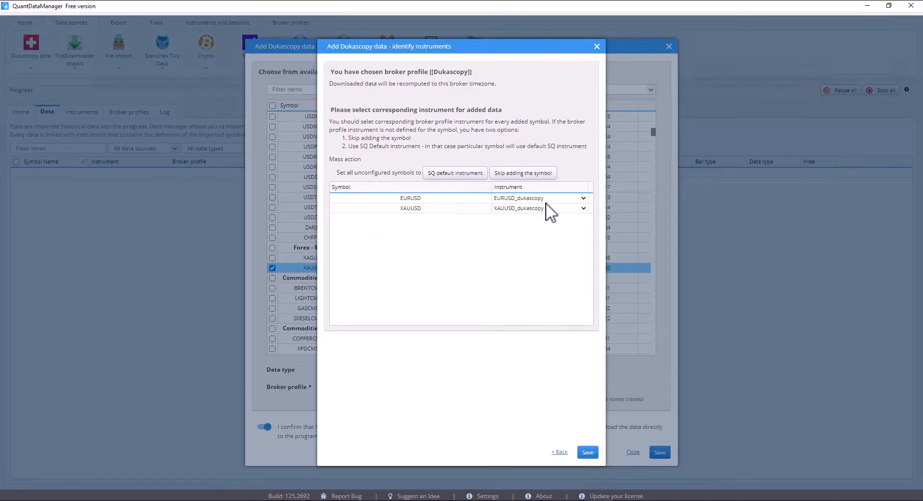
- Check the instruments matched to EURUSD and XAUUSD, and add both symbols with EURUSD_dukascopy and XAUUSD_dukascopy
click(497, 200)
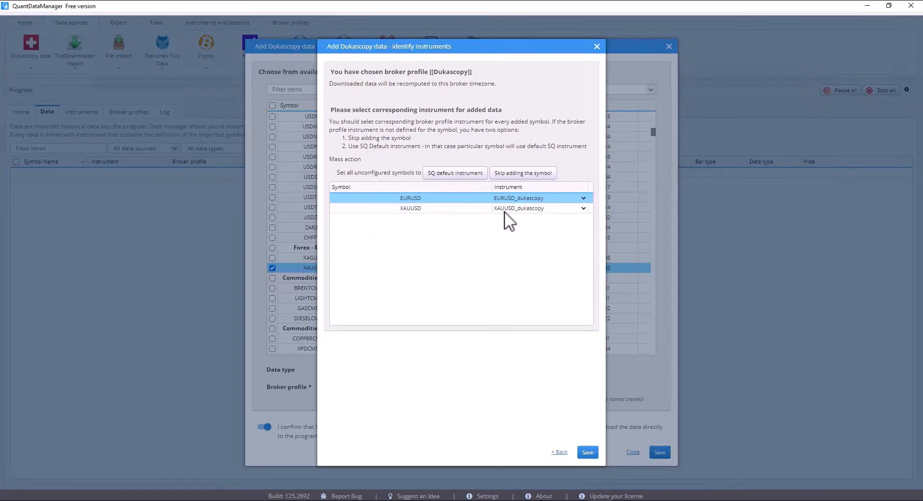
click(493, 210)
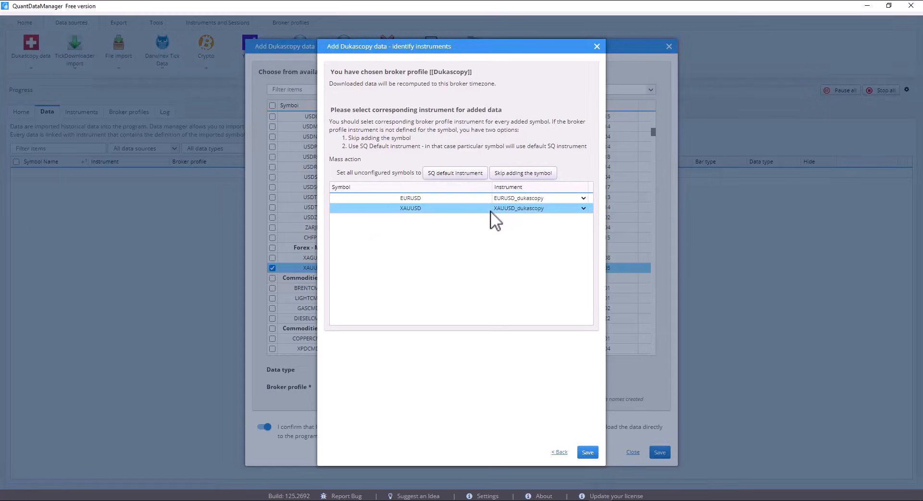
click(570, 198)
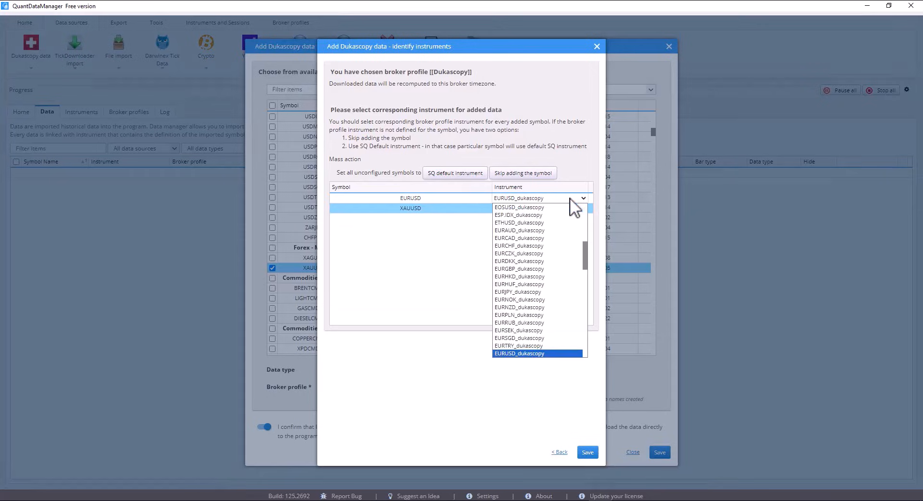
click(570, 198)
click(571, 206)
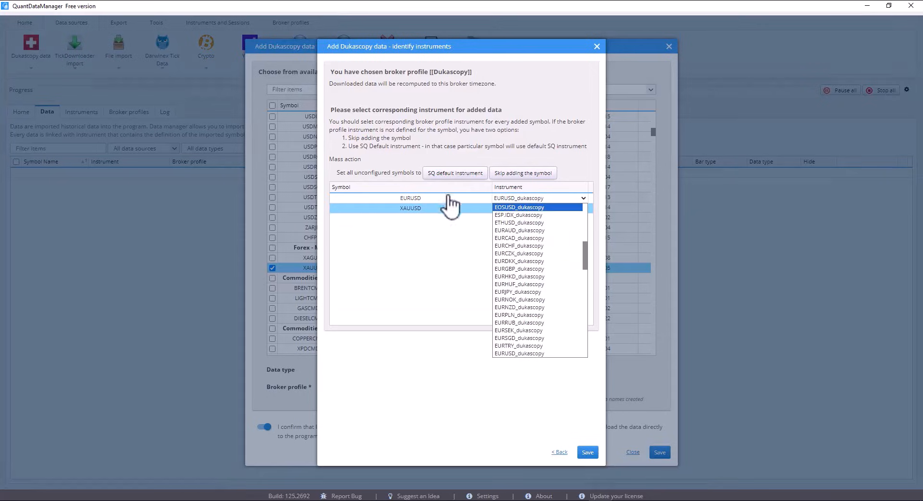
click(447, 211)
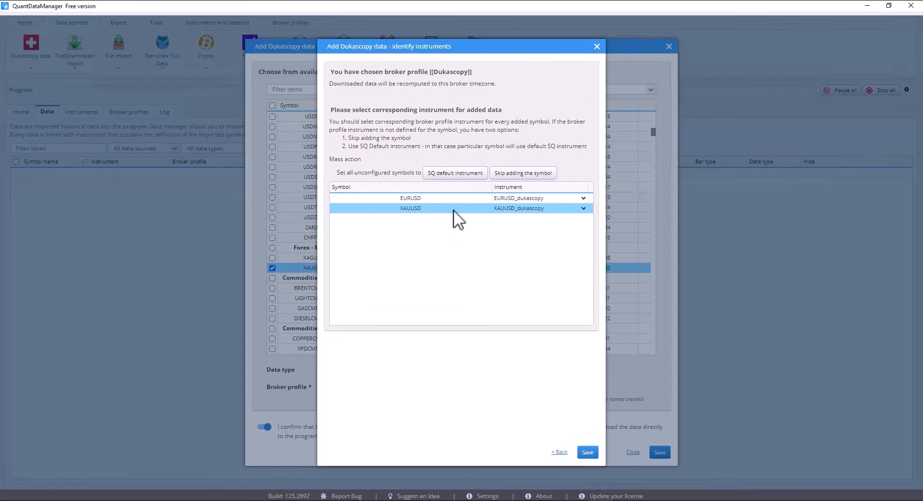
click(588, 452)
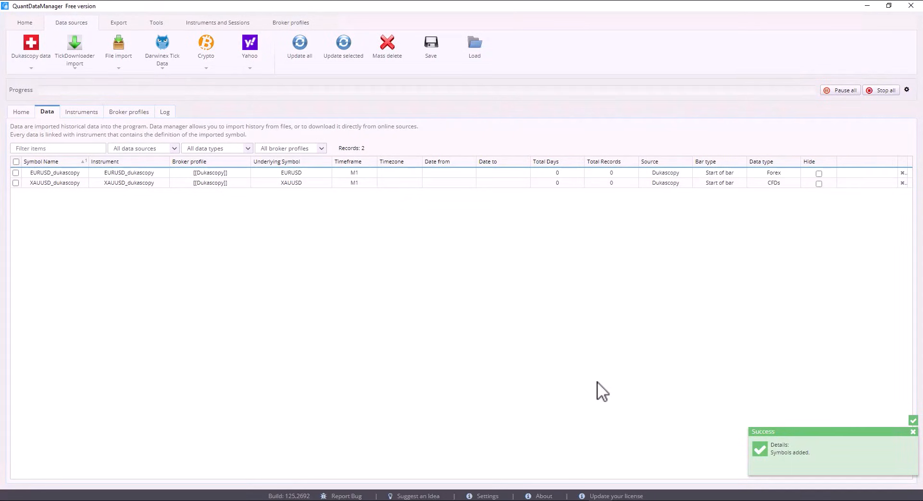
- Download the last 6 months of Dukascopy data for both added symbols and check their rows in the data list
click(16, 161)
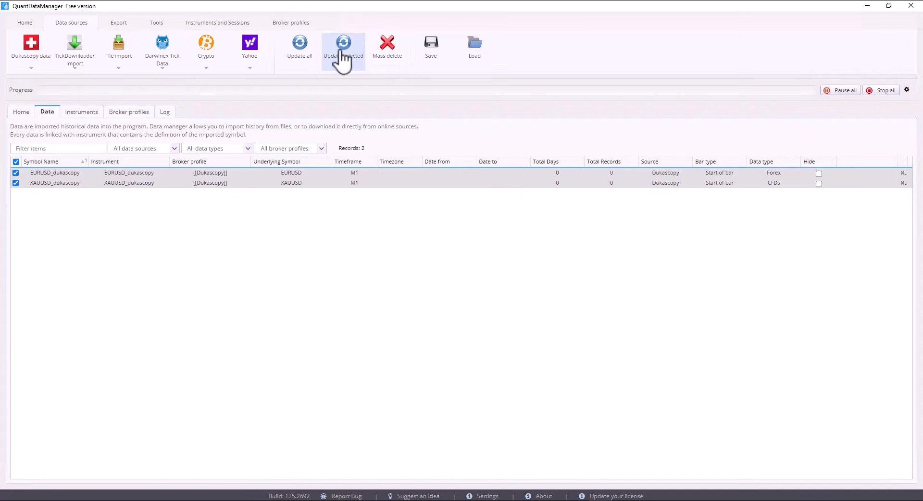
click(32, 48)
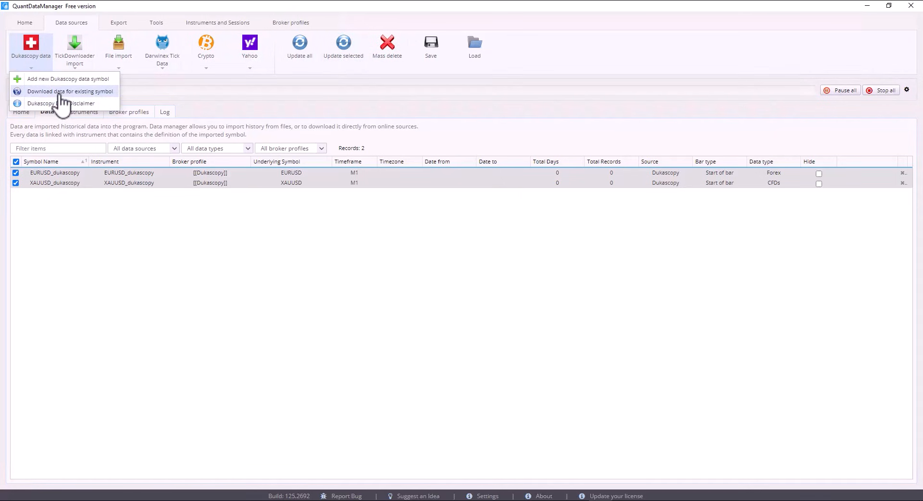
click(61, 92)
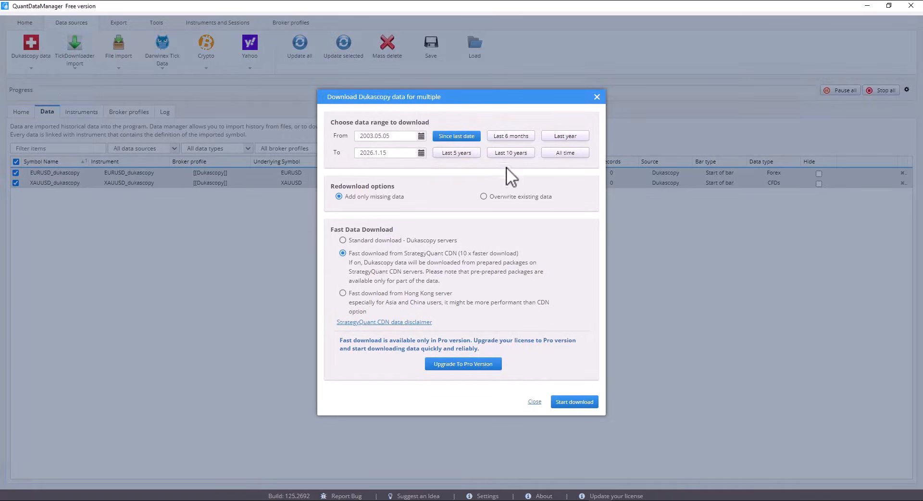
click(515, 138)
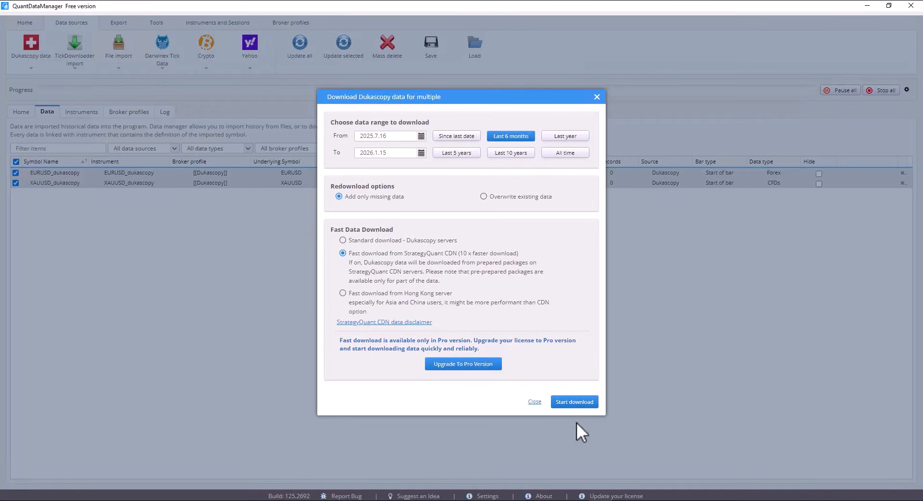
click(574, 401)
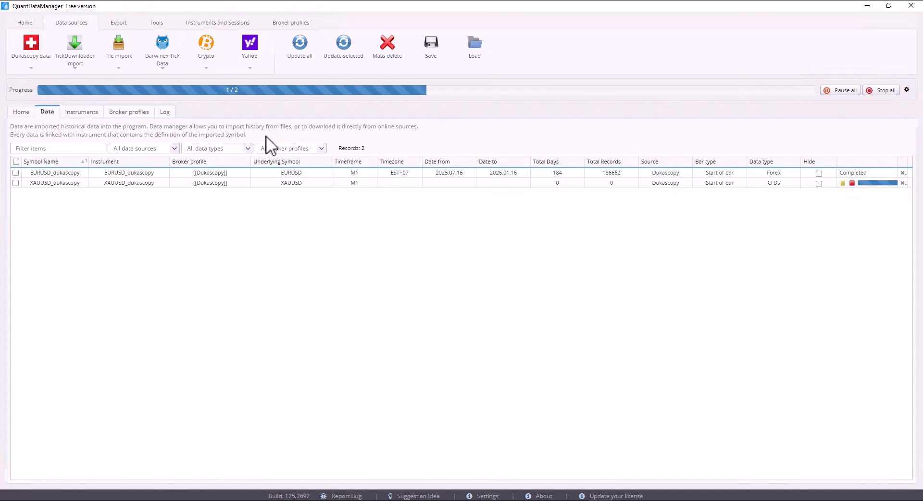
click(306, 185)
click(344, 176)
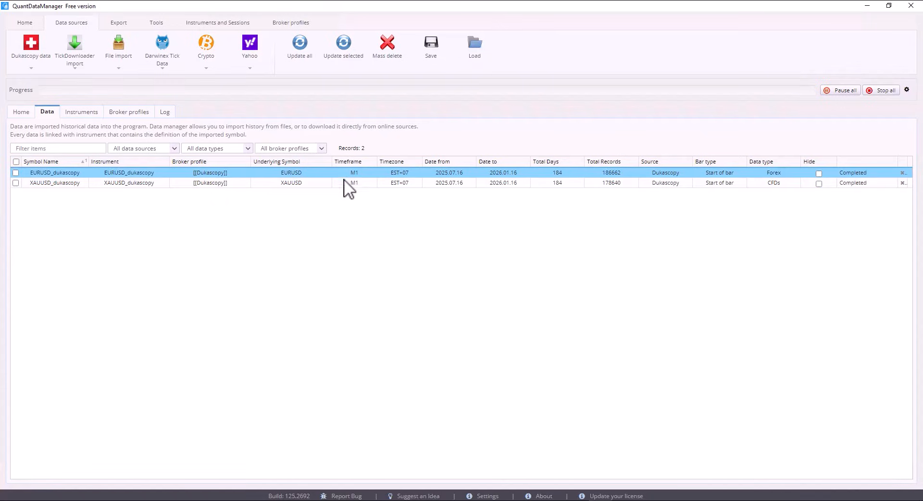
click(405, 187)
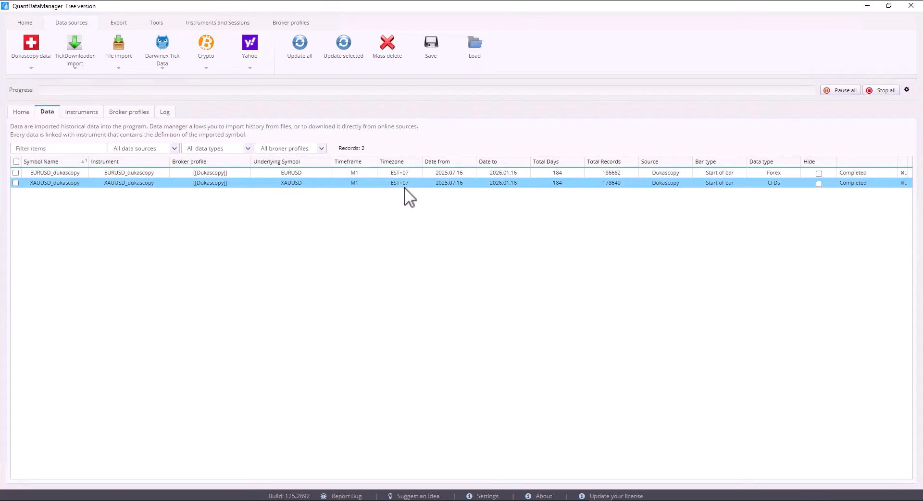
click(277, 217)
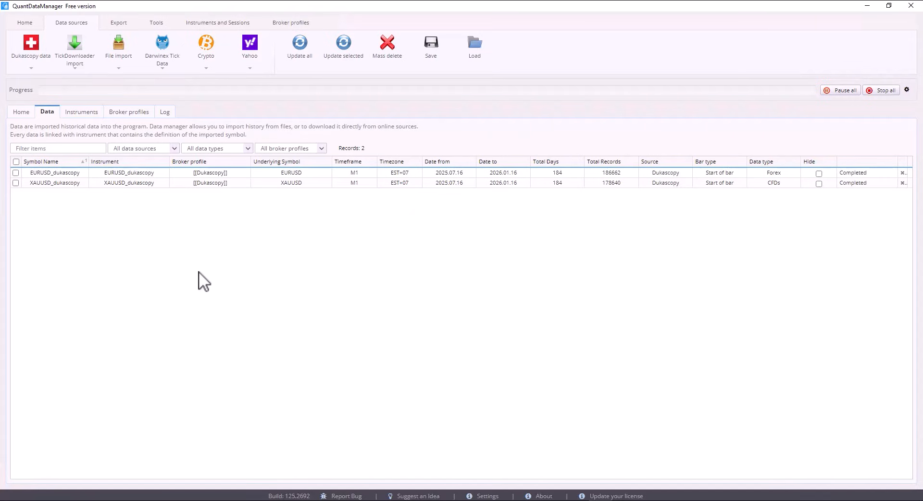
- Start adding Darwinex data, filter the available symbols by XAU, and select XAUUSD
click(162, 46)
click(183, 79)
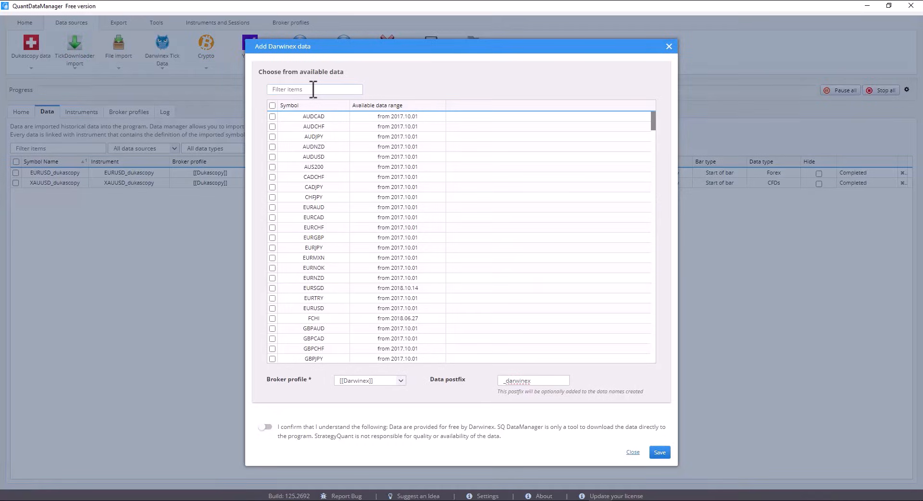
text(XAUS)
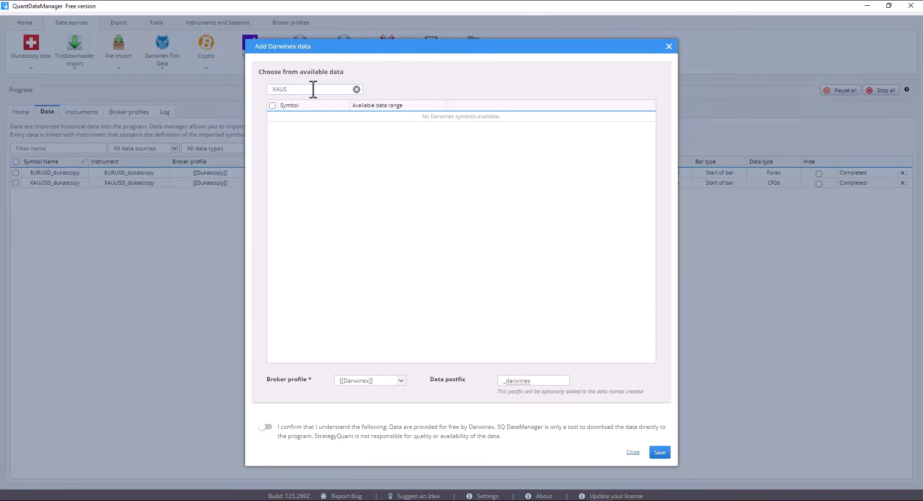
key(BackSpace)
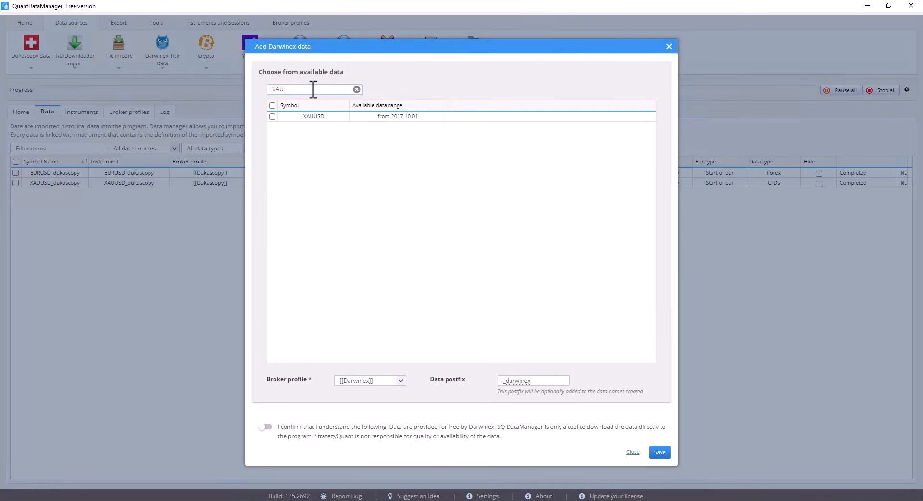
click(272, 116)
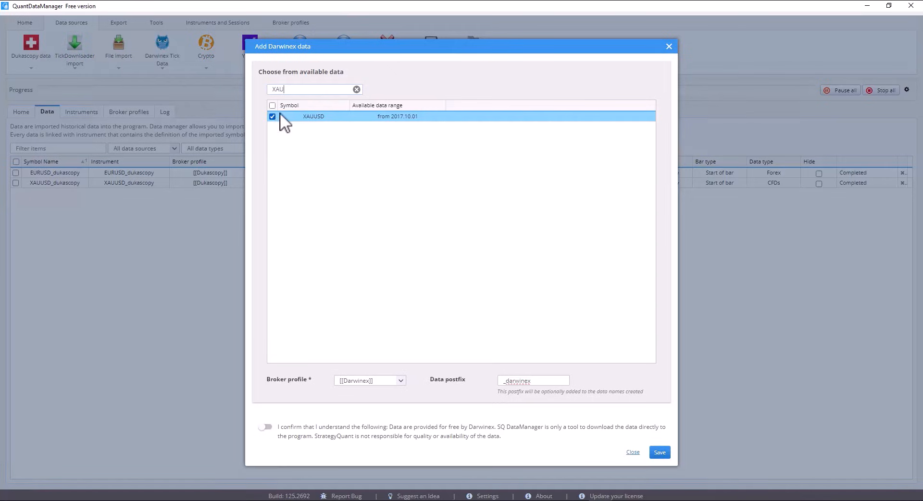
- Accept the Darwinex data disclaimer and add XAUUSD with the Darwinex broker profile and the XAUUSD_darwinex instrument
click(266, 426)
click(379, 382)
click(384, 388)
click(659, 453)
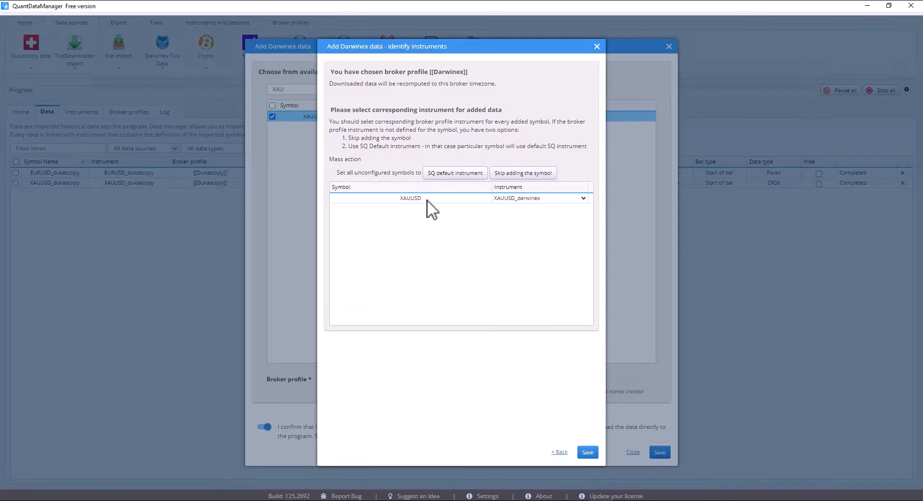
click(552, 198)
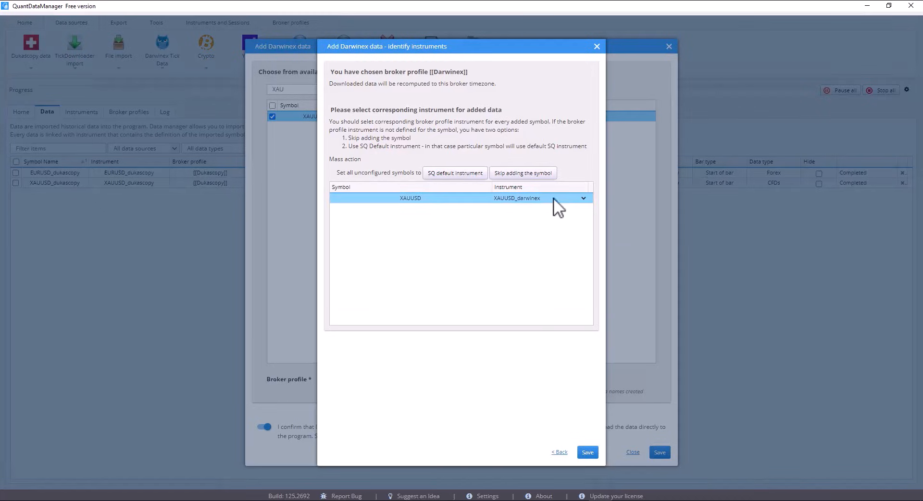
click(582, 450)
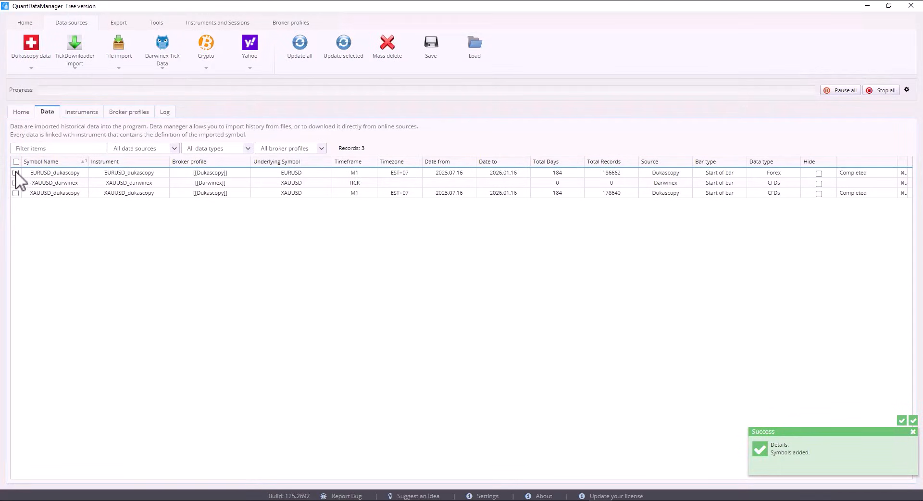
- Start downloading the last 6 months of Darwinex tick data for XAUUSD_darwinex
click(16, 183)
click(163, 68)
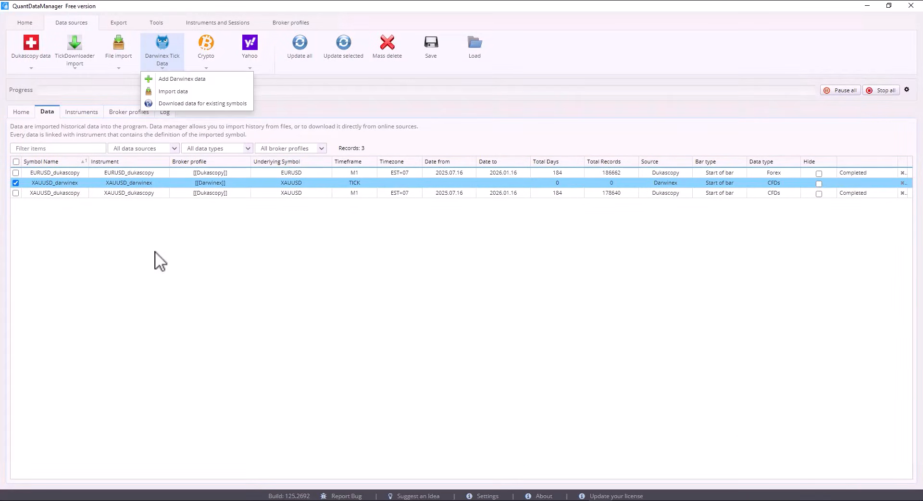
click(217, 104)
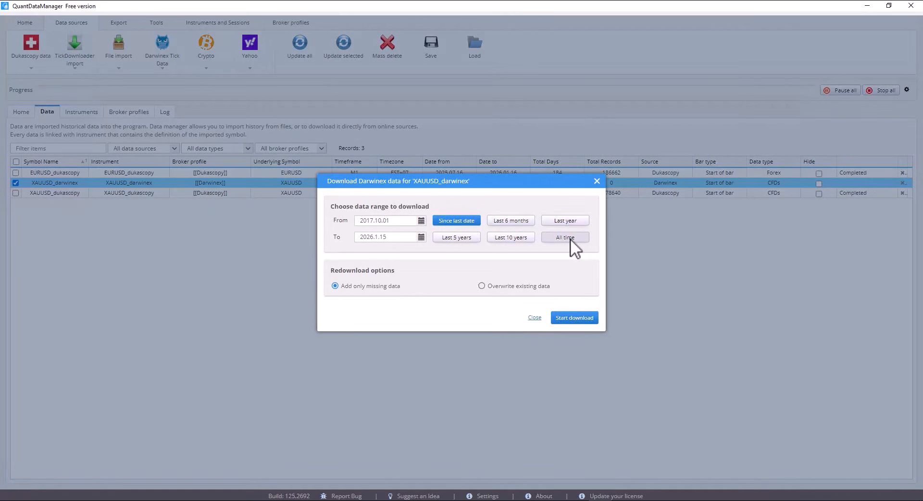
click(501, 222)
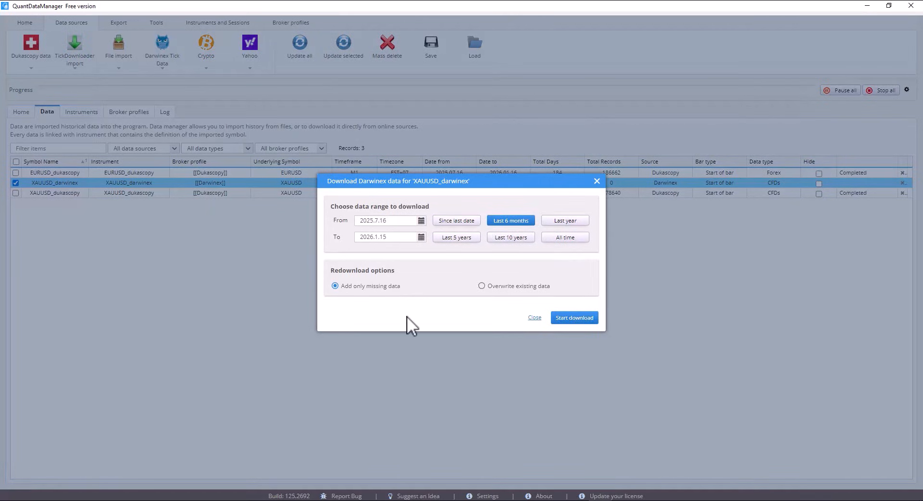
click(572, 318)
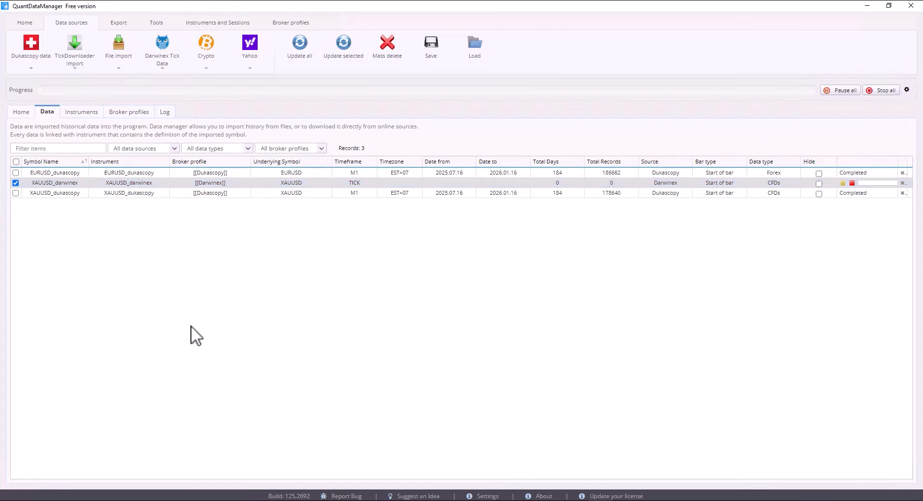
- Start adding Binance symbols, filter the available data by BTCUSD, and select the BTCUSD symbol
click(207, 50)
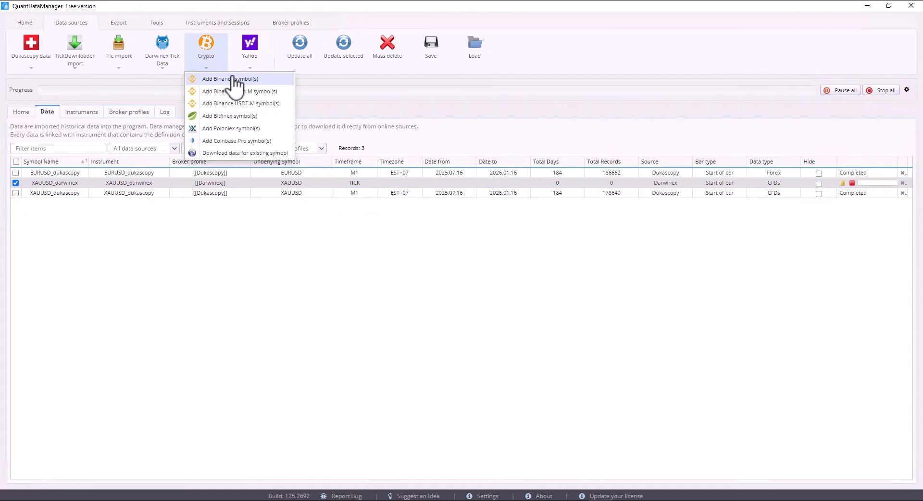
click(234, 79)
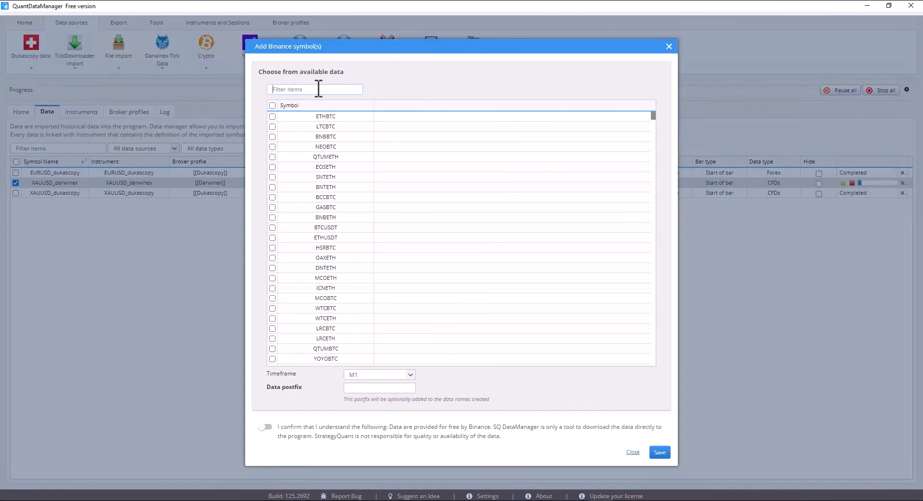
text(BTC)
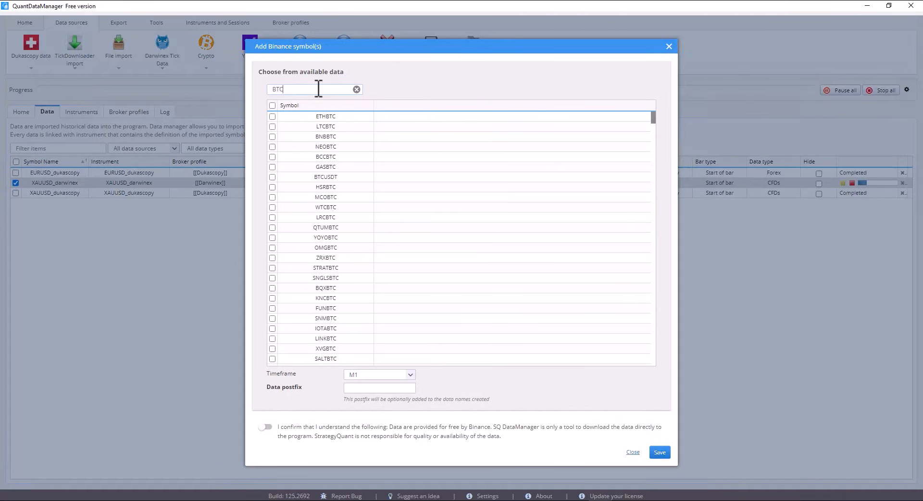
text(USD)
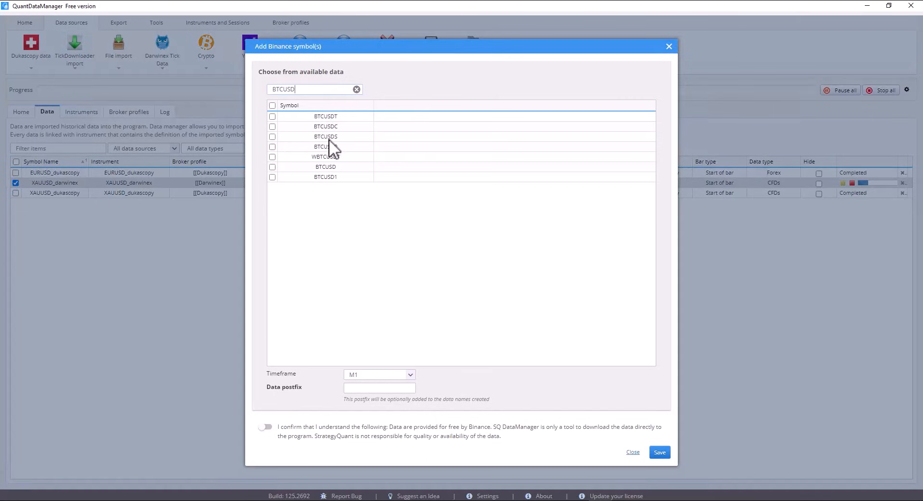
click(272, 166)
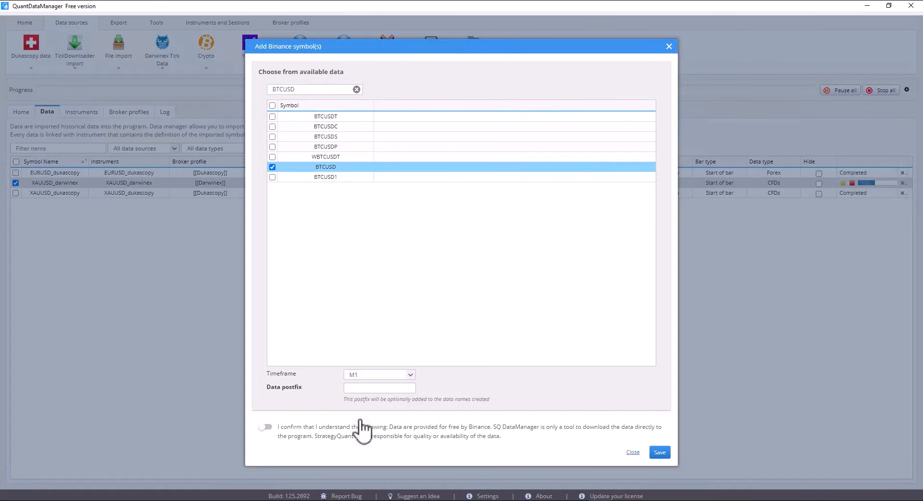
- Add the selected Binance symbol with the M1 timeframe and data postfix _binance, accepting the data disclaimer
click(375, 388)
text(binance)
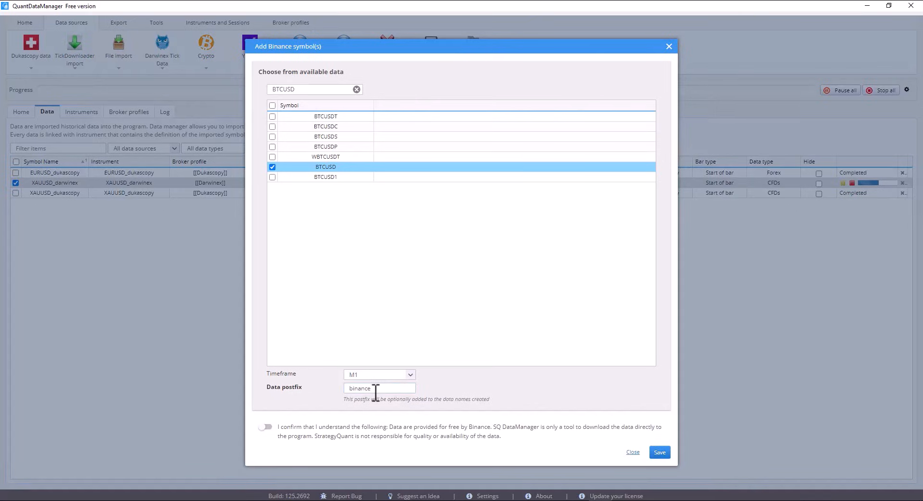
key(Home)
text(_)
click(268, 426)
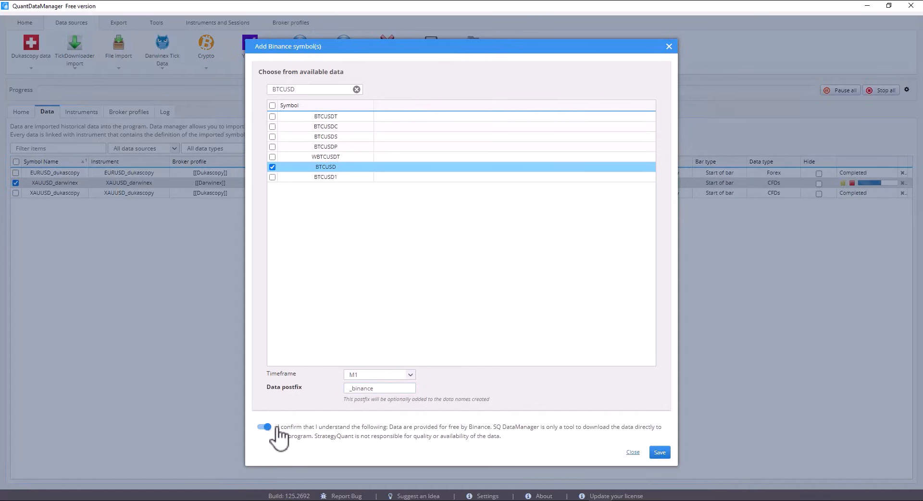
click(410, 378)
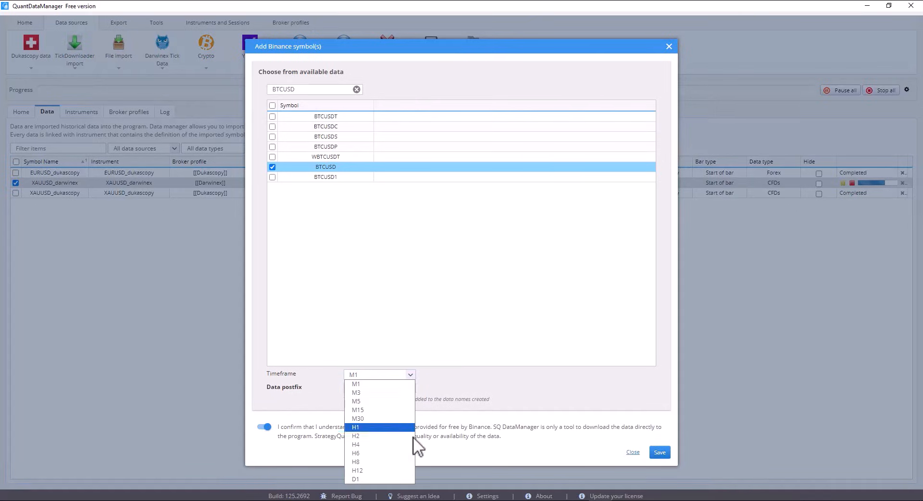
click(443, 376)
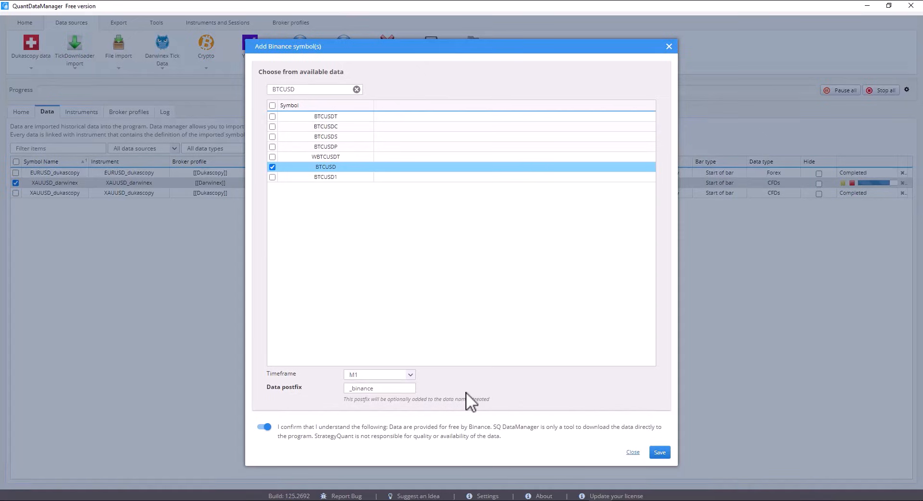
click(664, 452)
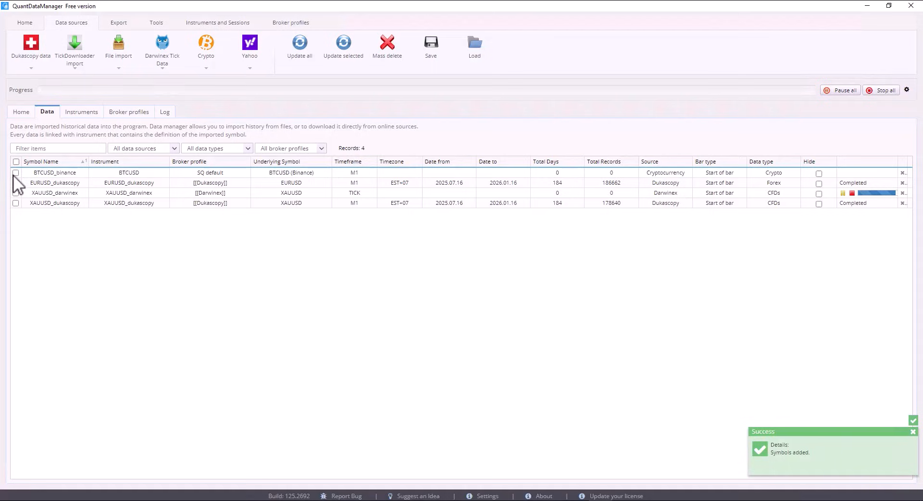
- Start downloading the last 6 months of crypto data for BTCUSD_binance, adding only missing data
click(15, 173)
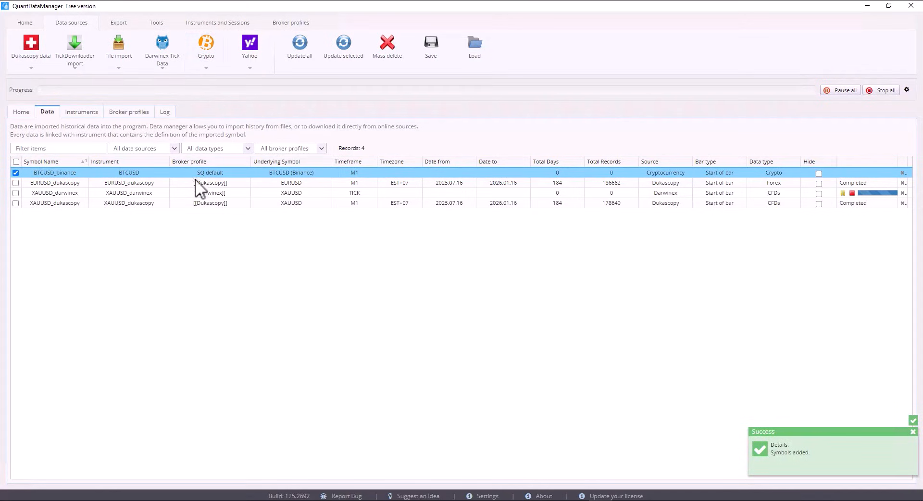
click(219, 61)
click(237, 153)
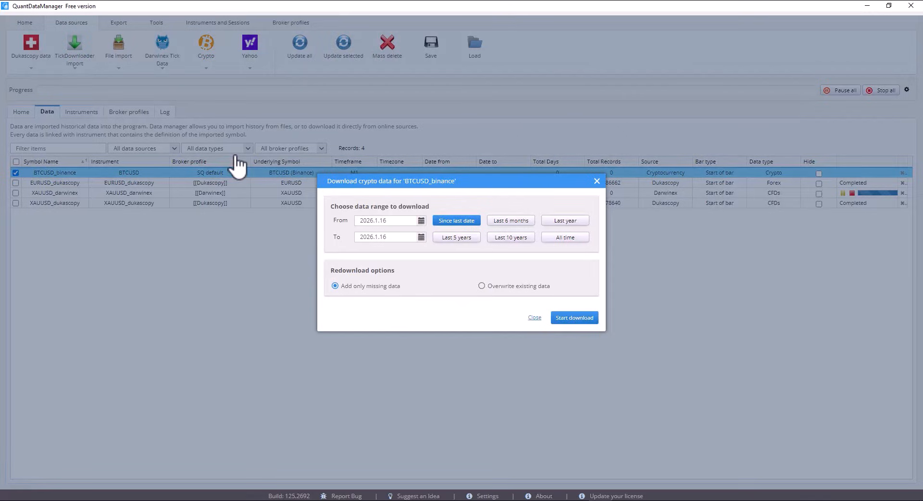
click(508, 222)
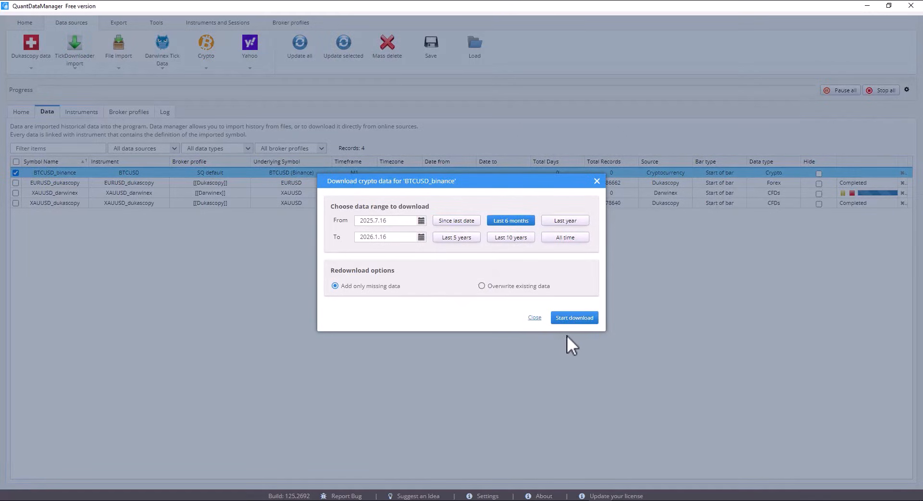
click(574, 318)
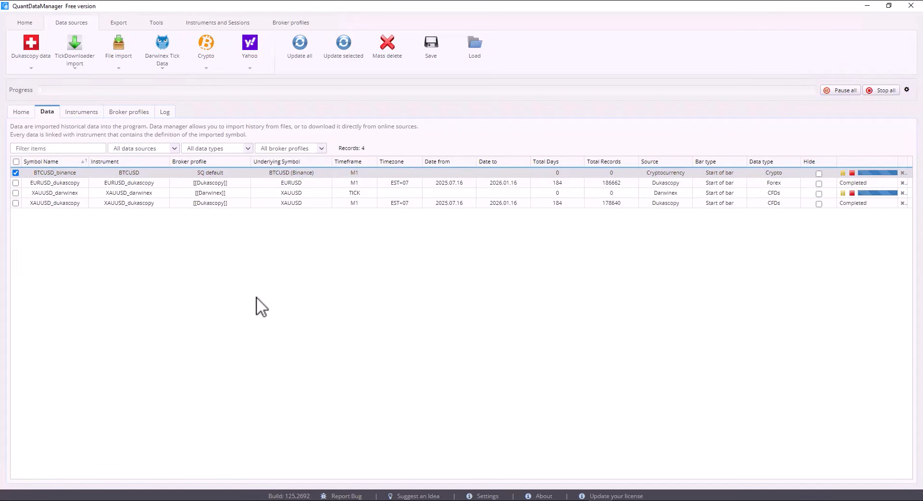
- Add the Yahoo stock ticker AAPL with the data postfix _yahoo
click(249, 51)
click(254, 81)
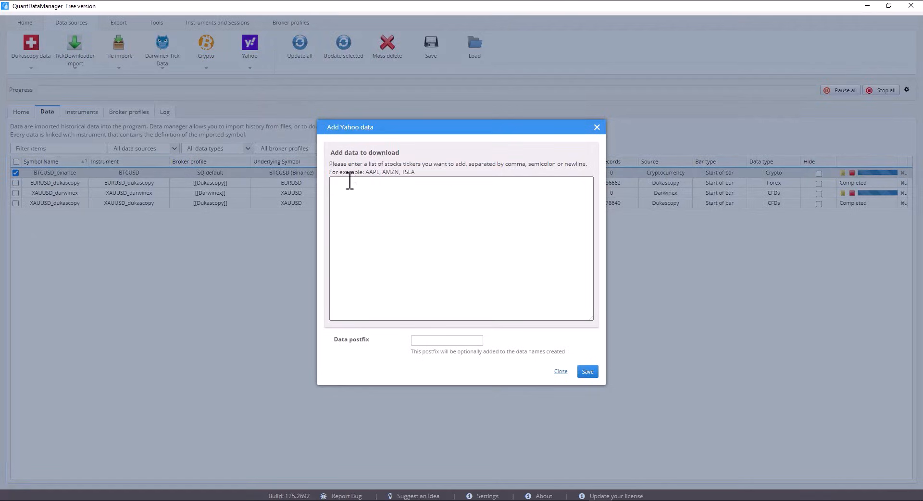
click(363, 194)
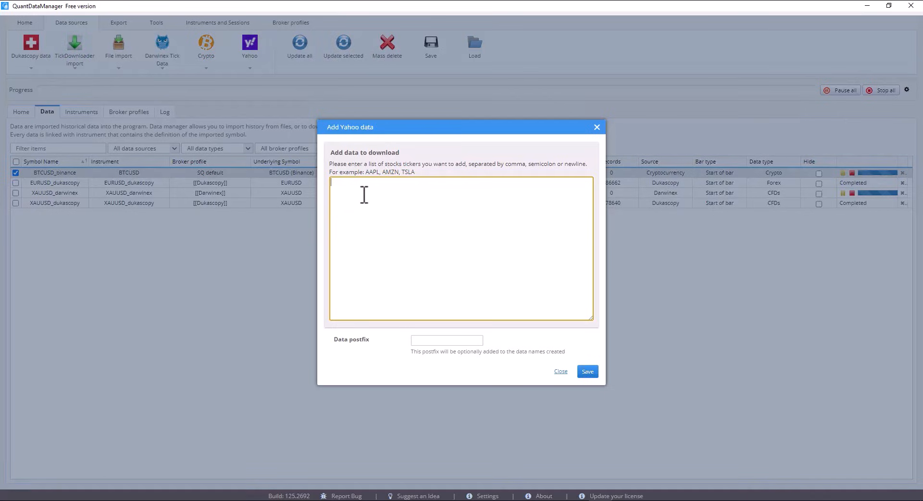
text(AAPL)
click(432, 340)
text(_yahoo)
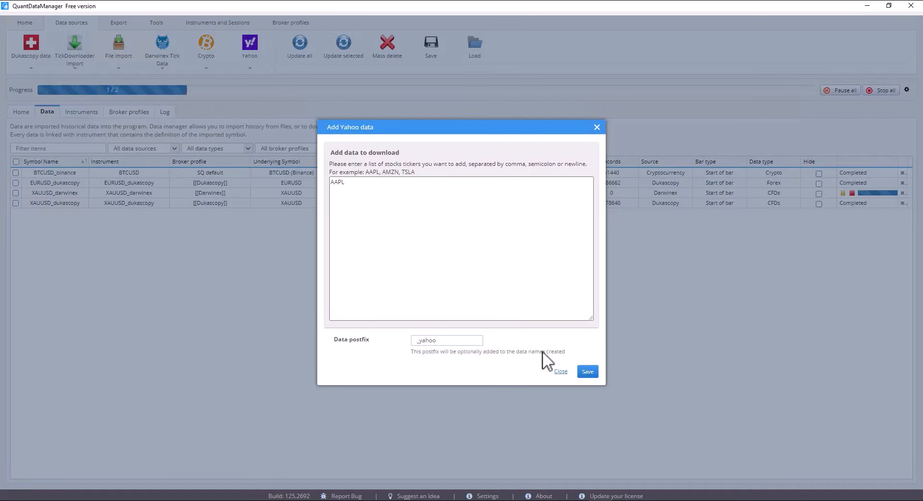
click(588, 374)
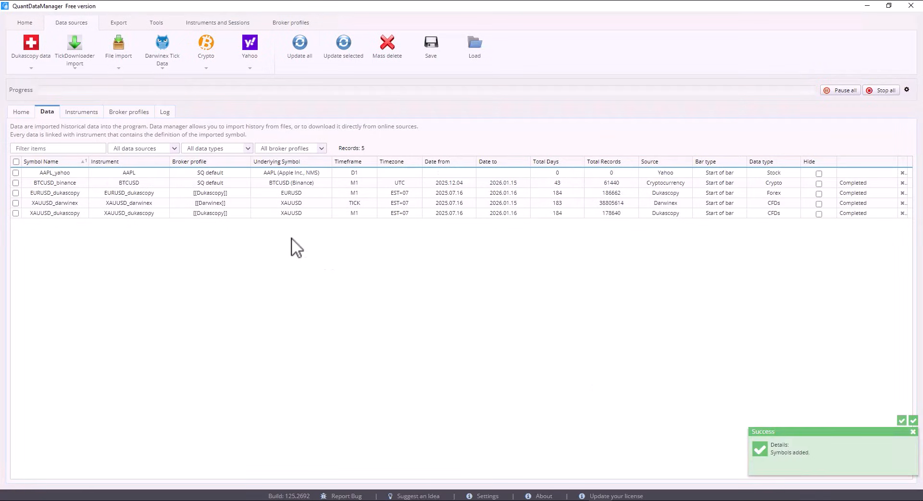
- Update only the AAPL_yahoo symbol to download its data and check its row in the data list
click(14, 172)
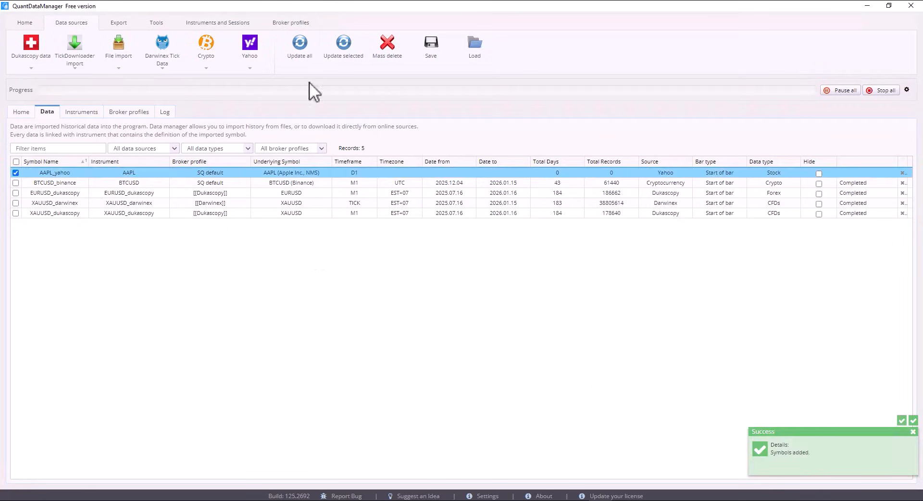
click(343, 48)
click(361, 173)
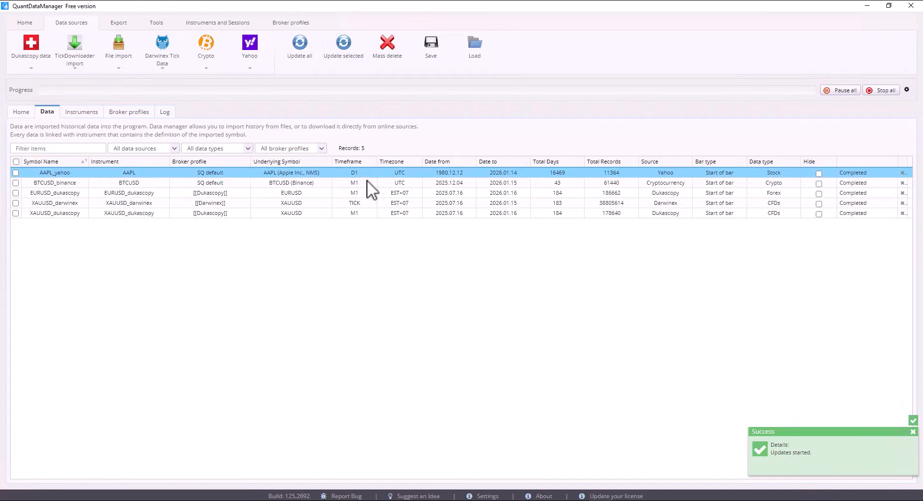